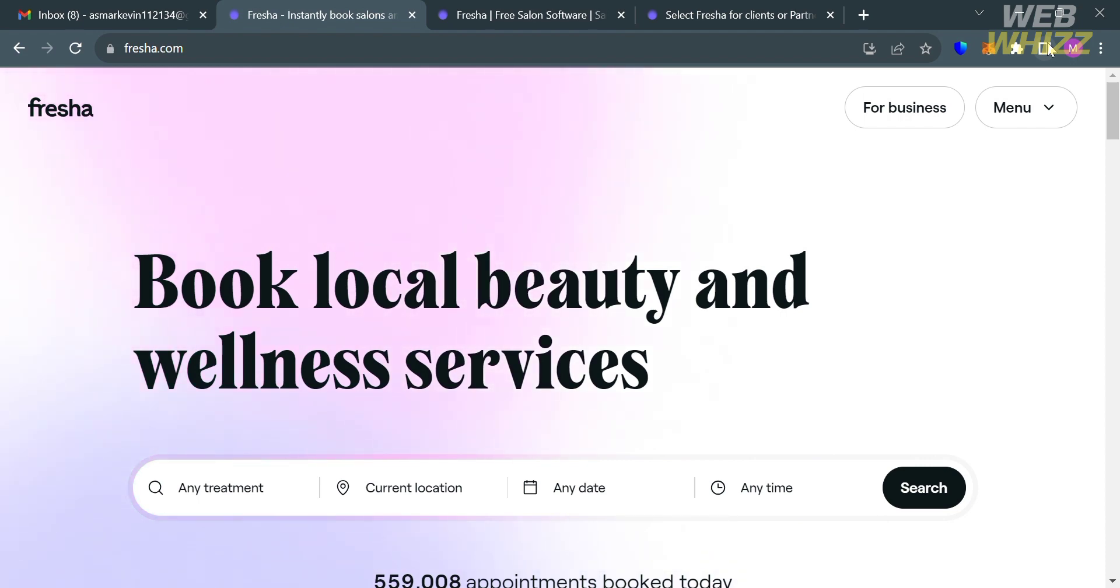
# - Look through the Fresha home page, from the booking search and recommended venues to the business section and city listings
pyautogui.scroll(-4, 838, 320)
pyautogui.scroll(-8, 839, 315)
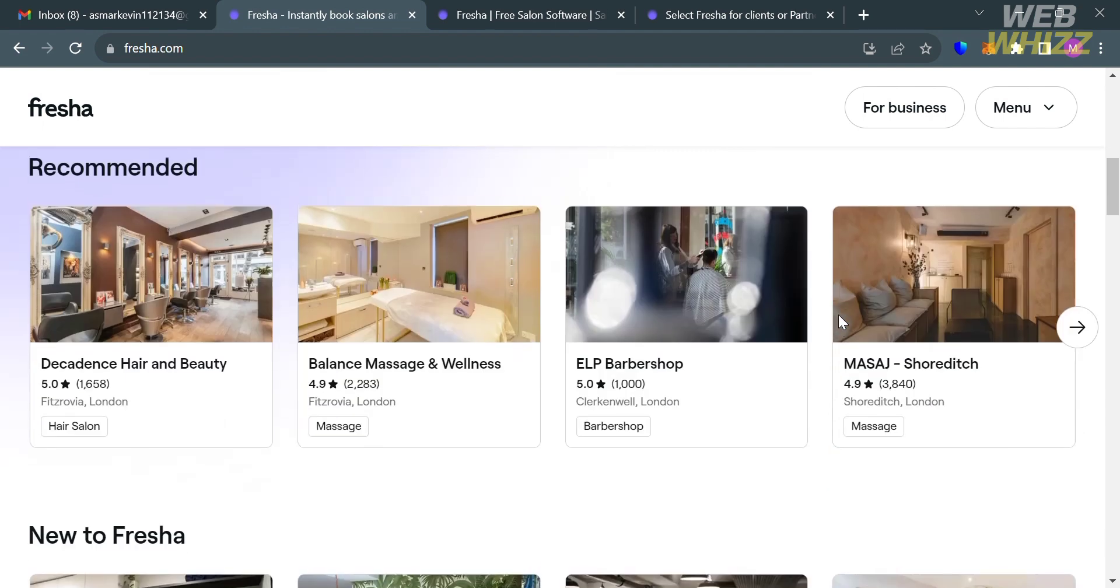
pyautogui.scroll(-4, 845, 322)
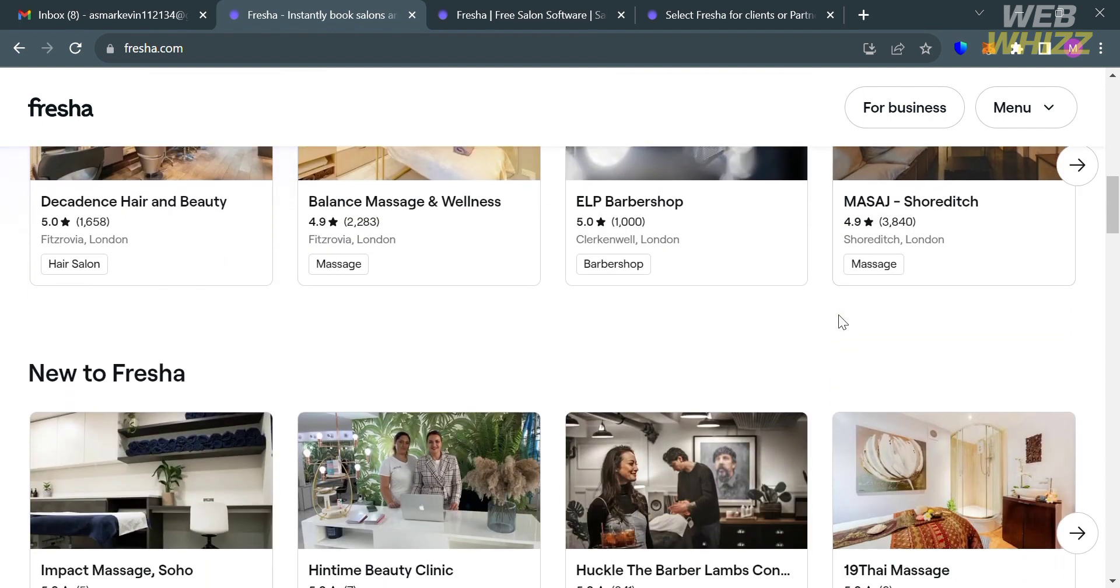
pyautogui.scroll(-10, 845, 323)
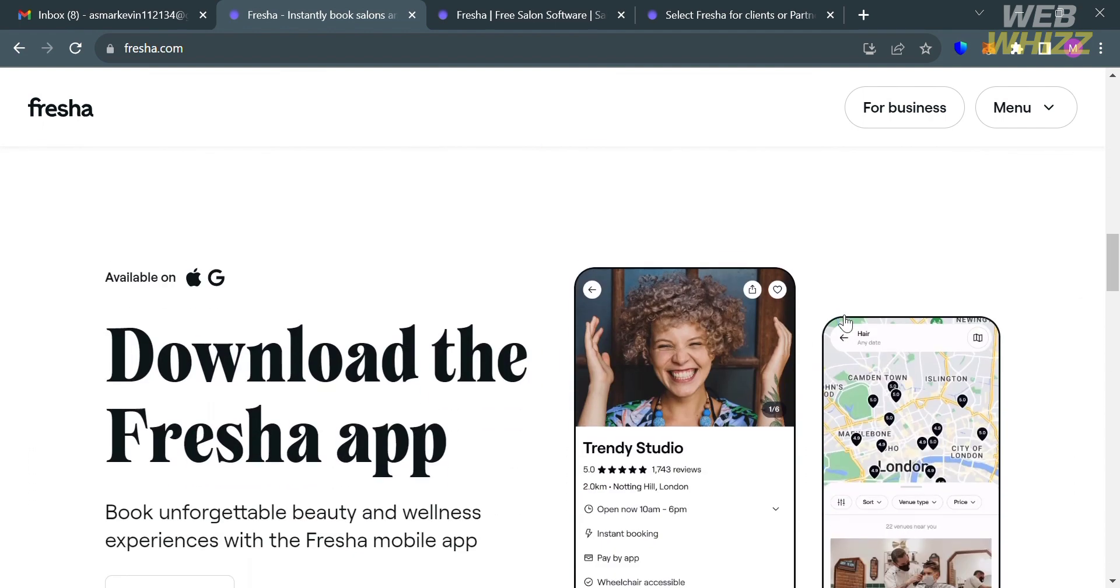
pyautogui.scroll(-5, 838, 315)
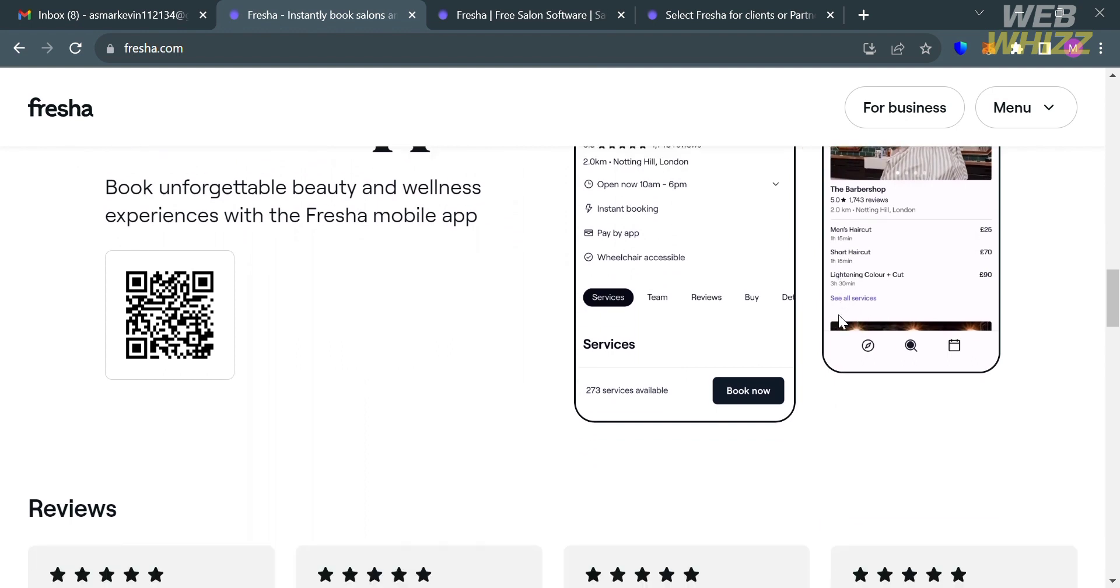
pyautogui.scroll(-5, 838, 315)
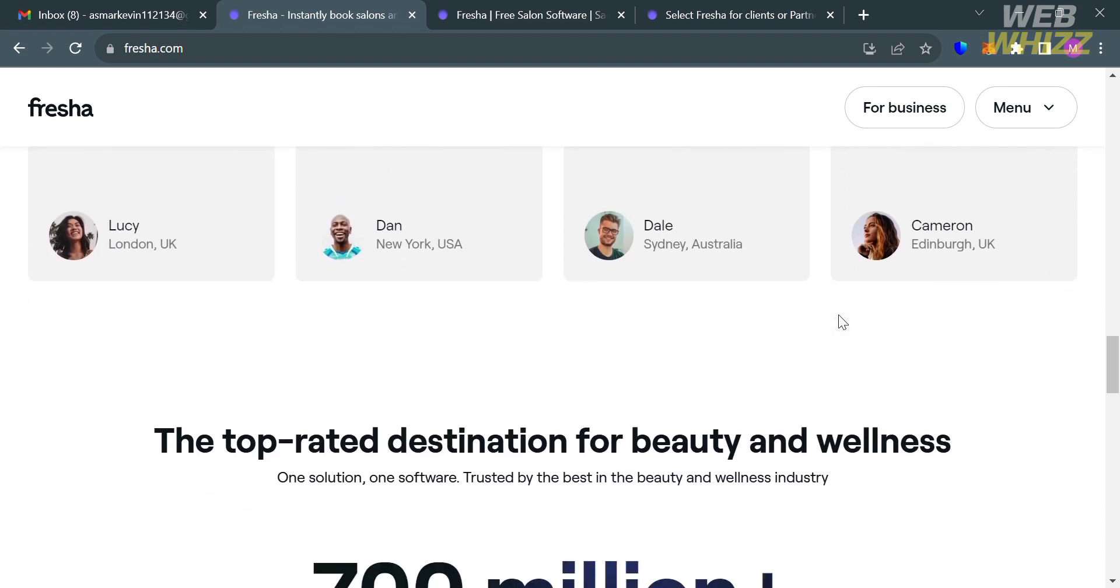
pyautogui.scroll(-5, 935, 445)
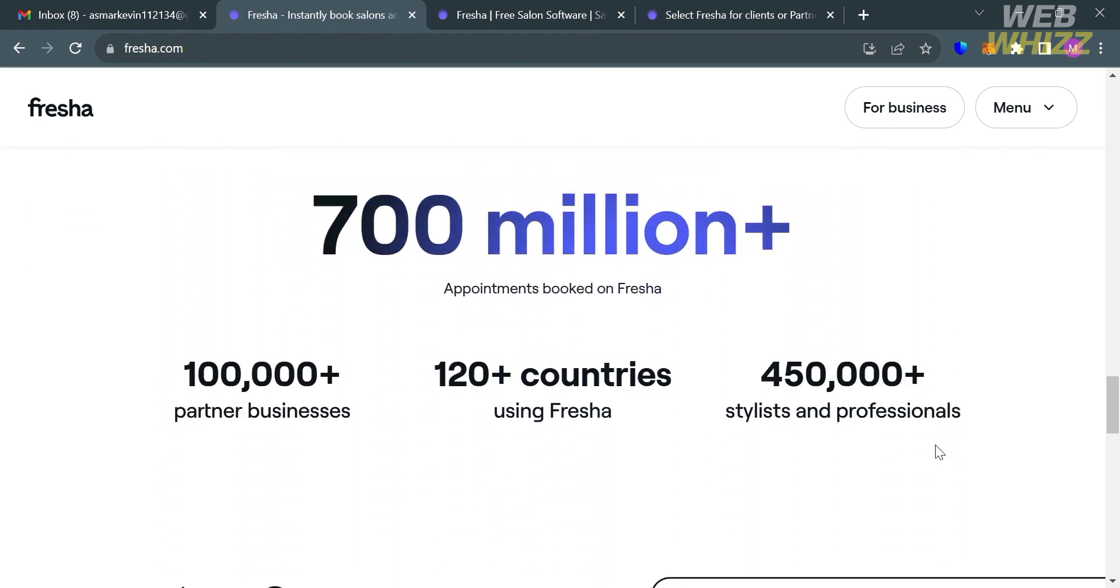
pyautogui.scroll(-6, 936, 445)
pyautogui.scroll(-6, 936, 446)
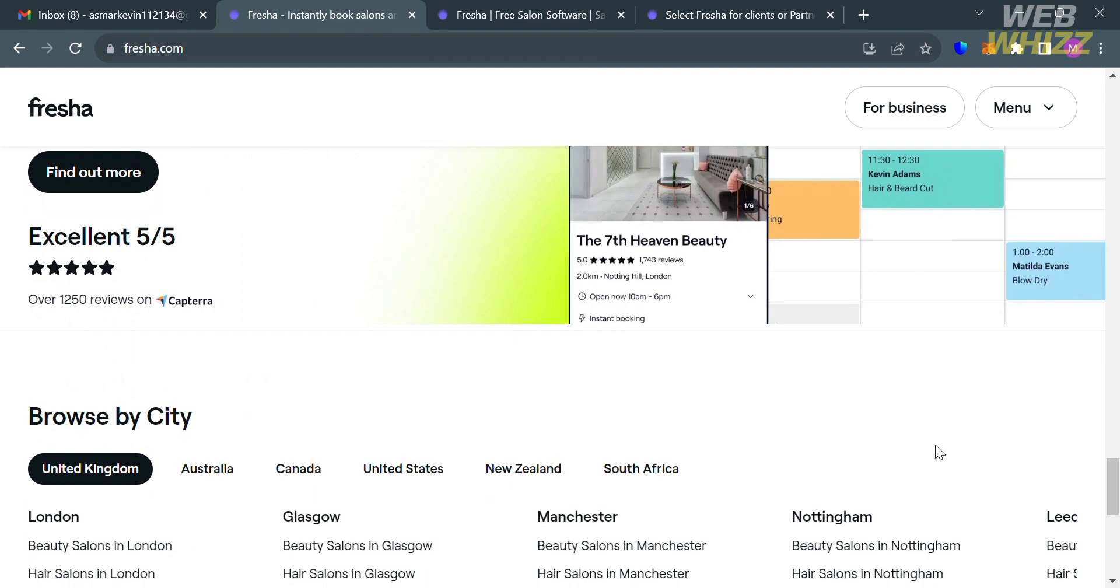
pyautogui.scroll(1, 936, 445)
pyautogui.scroll(10, 935, 452)
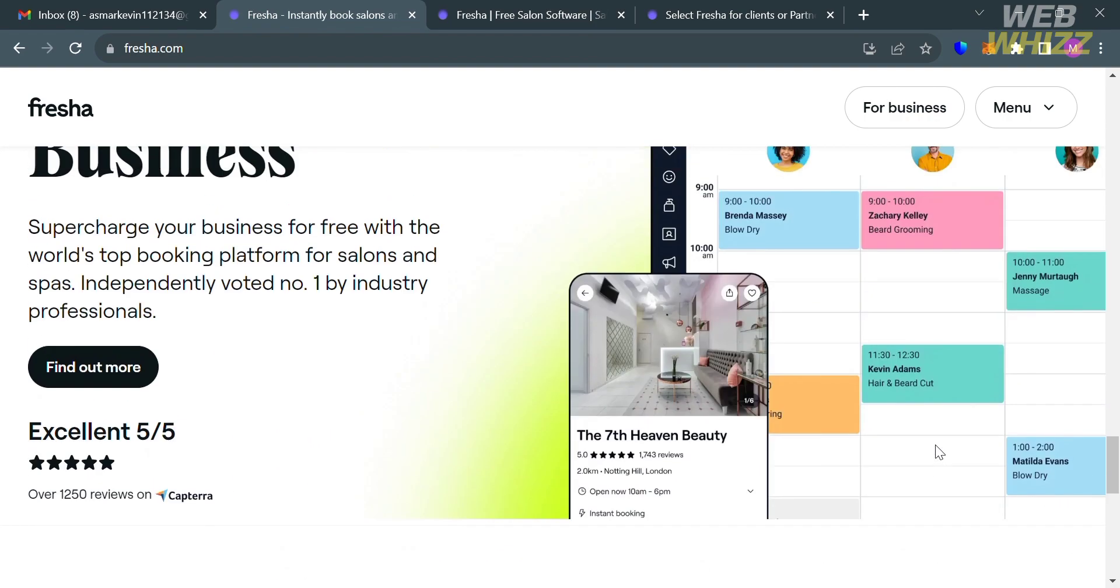
pyautogui.scroll(15, 935, 452)
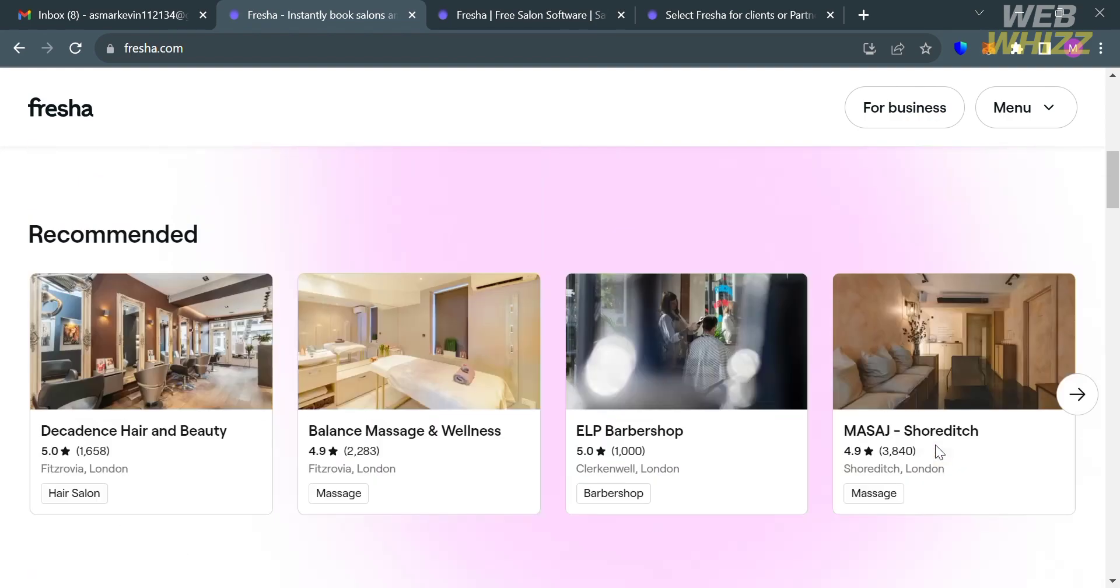
pyautogui.scroll(-5, 936, 446)
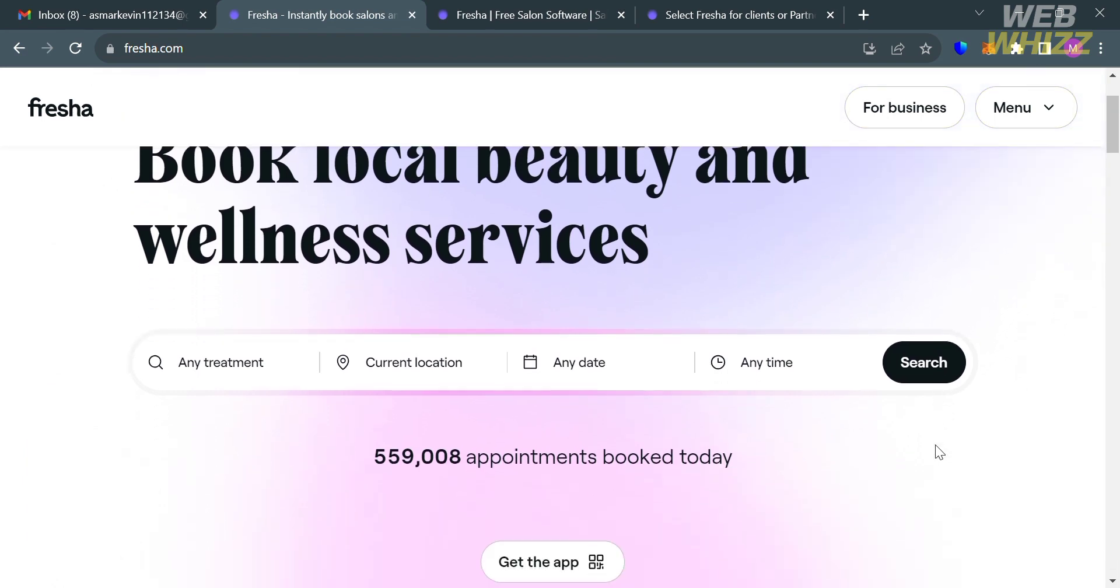
pyautogui.scroll(4, 935, 447)
pyautogui.scroll(1, 935, 442)
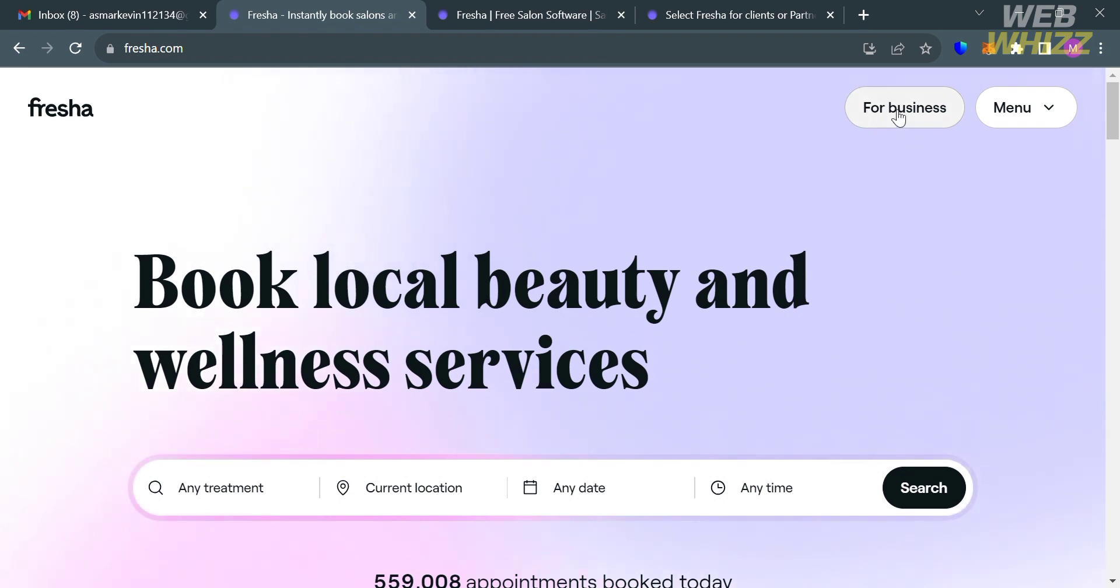
# - Switch to the Fresha for-business page and review its customer testimonial, feature cards and online booking section
pyautogui.click(523, 9)
pyautogui.scroll(-15, 891, 360)
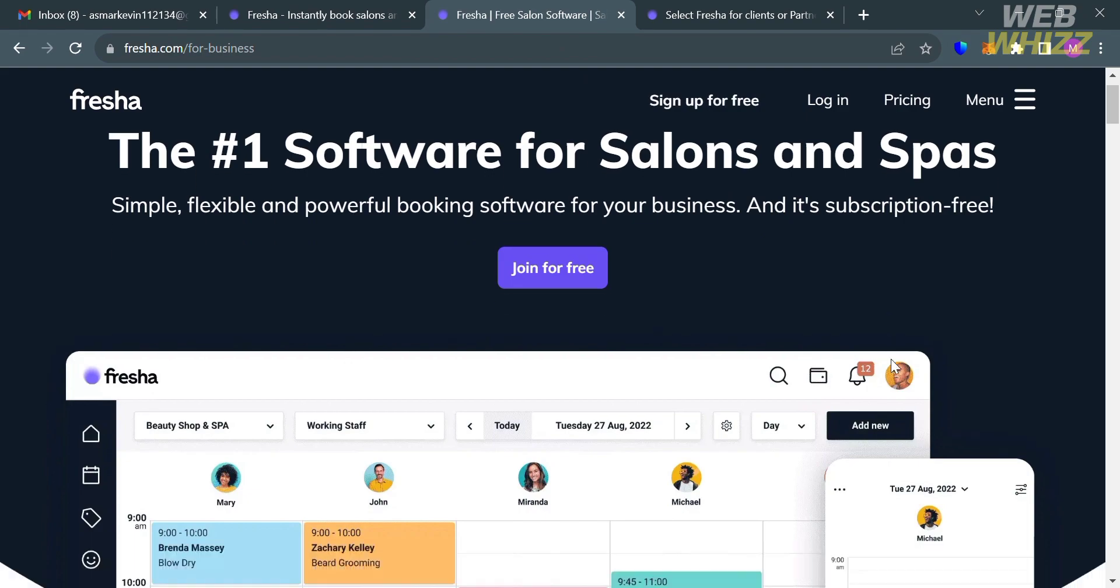
pyautogui.scroll(10, 891, 359)
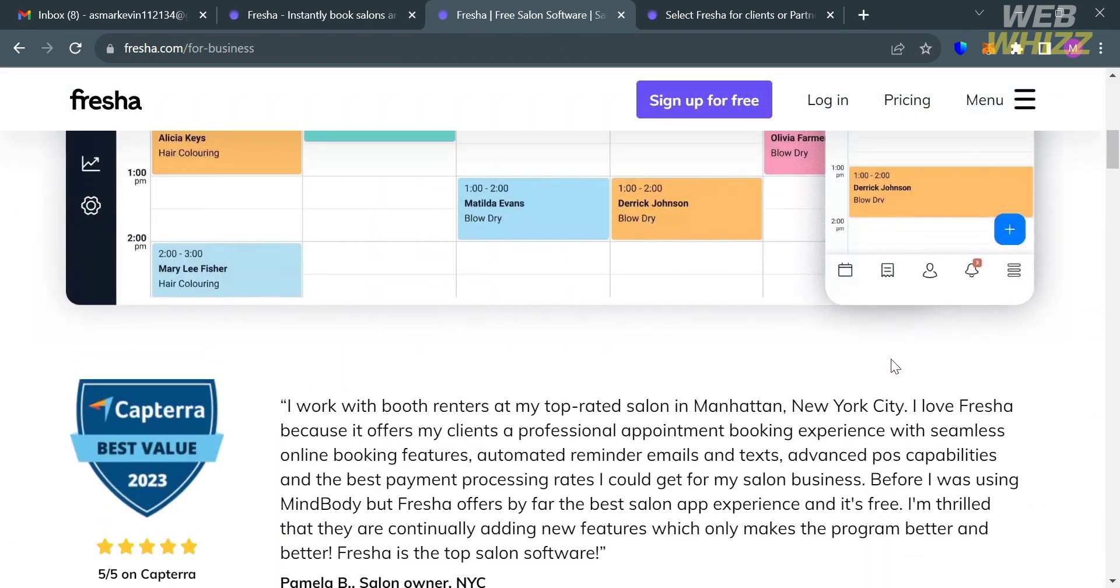
pyautogui.scroll(-8, 891, 358)
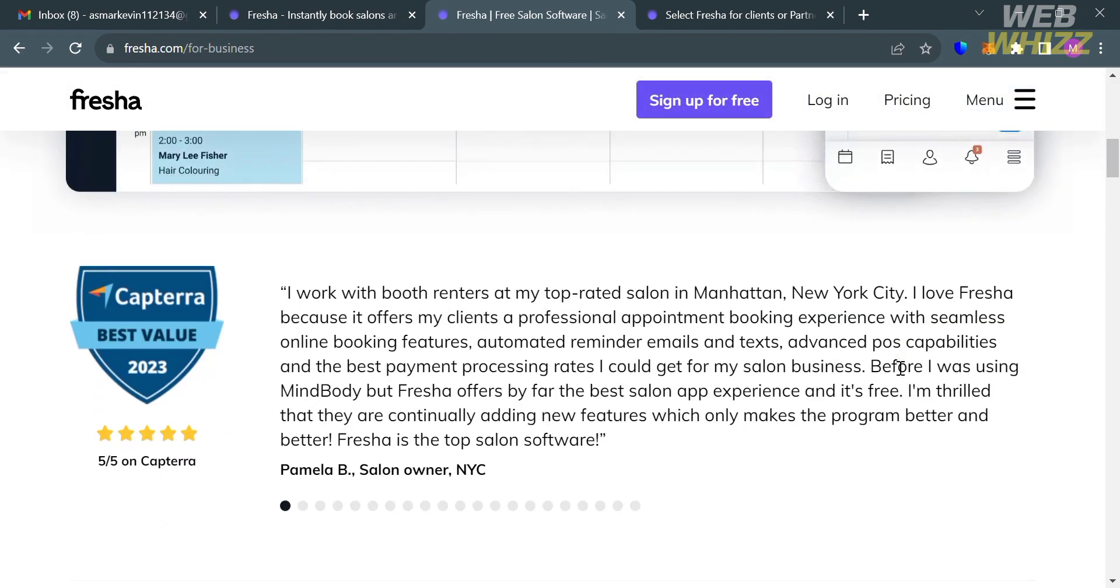
pyautogui.scroll(-10, 891, 358)
pyautogui.scroll(-7, 890, 359)
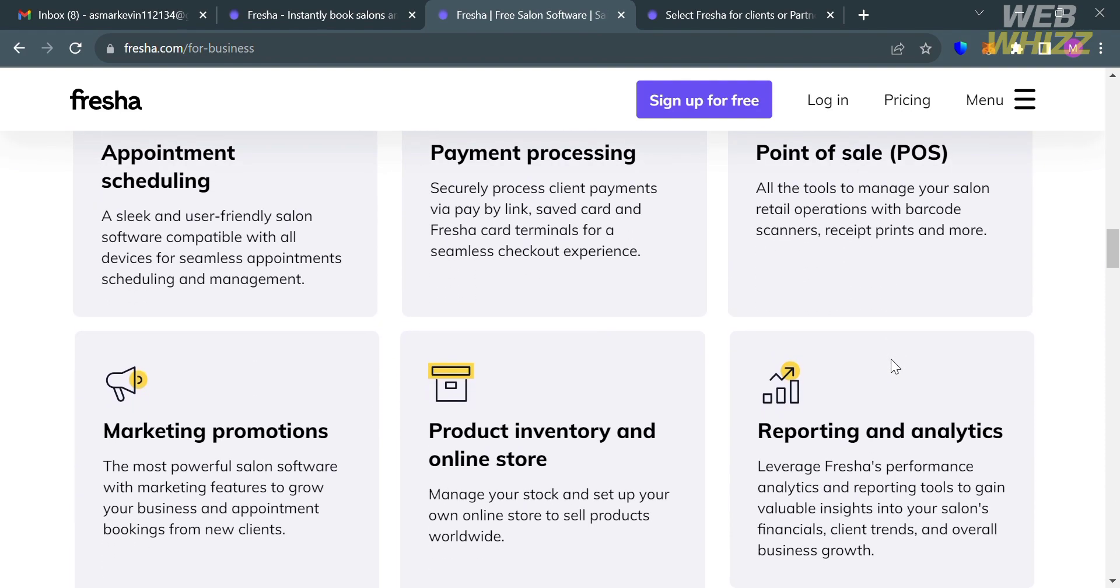
pyautogui.scroll(1, 890, 358)
pyautogui.scroll(-5, 891, 359)
pyautogui.scroll(-12, 891, 359)
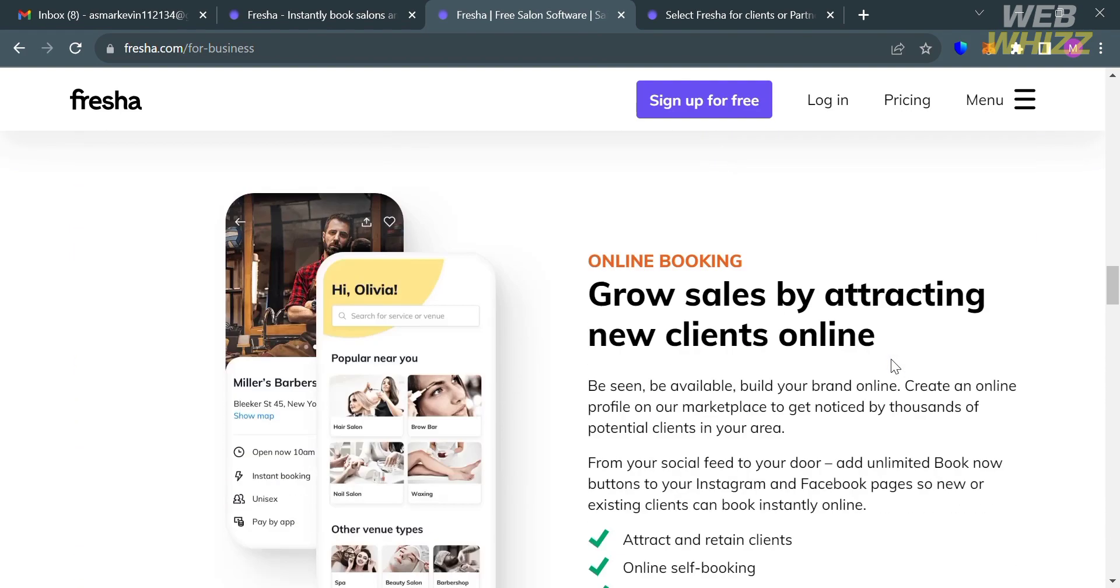
pyautogui.scroll(20, 900, 368)
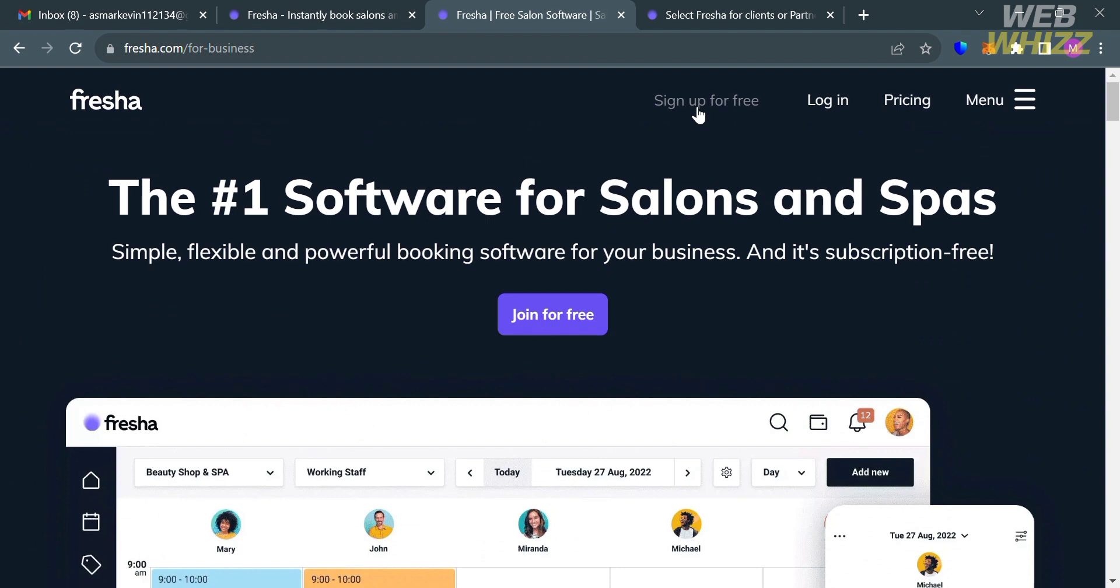
# - Go to the open sign-up/log-in page and choose the For business account type
pyautogui.click(705, 10)
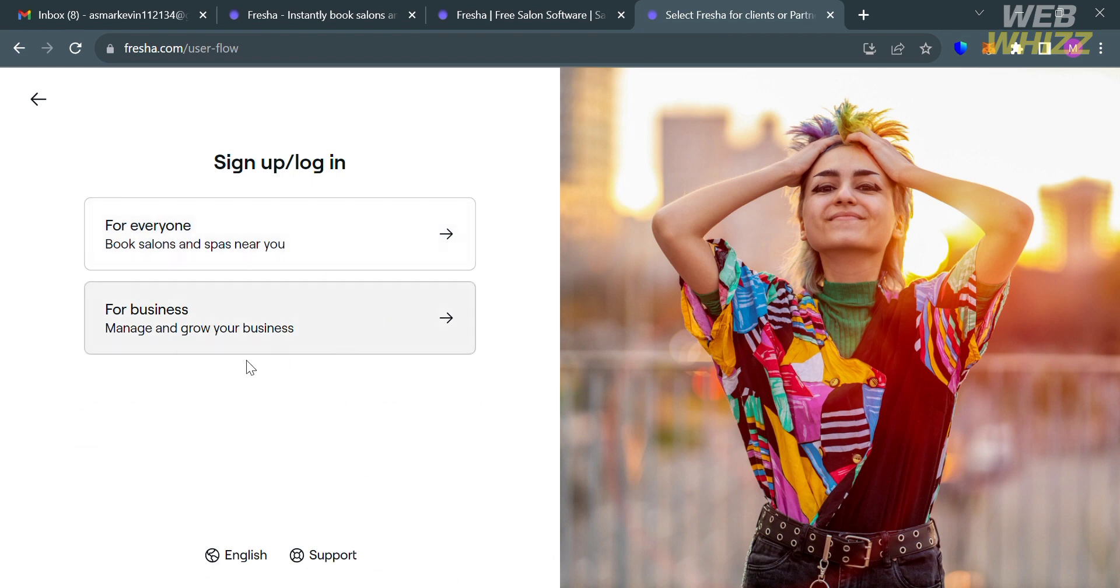
pyautogui.click(464, 332)
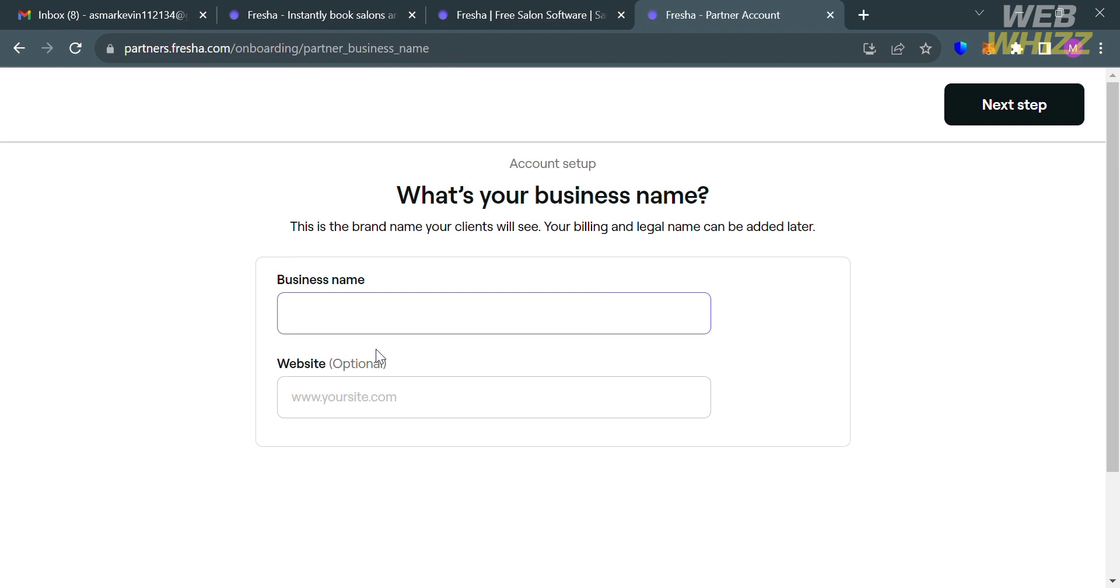
# - Enter "Salon, Spa and Nails" as the business name, leave the website blank and continue the account setup
pyautogui.write('Salon ')
pyautogui.write(' Spa and Nails')
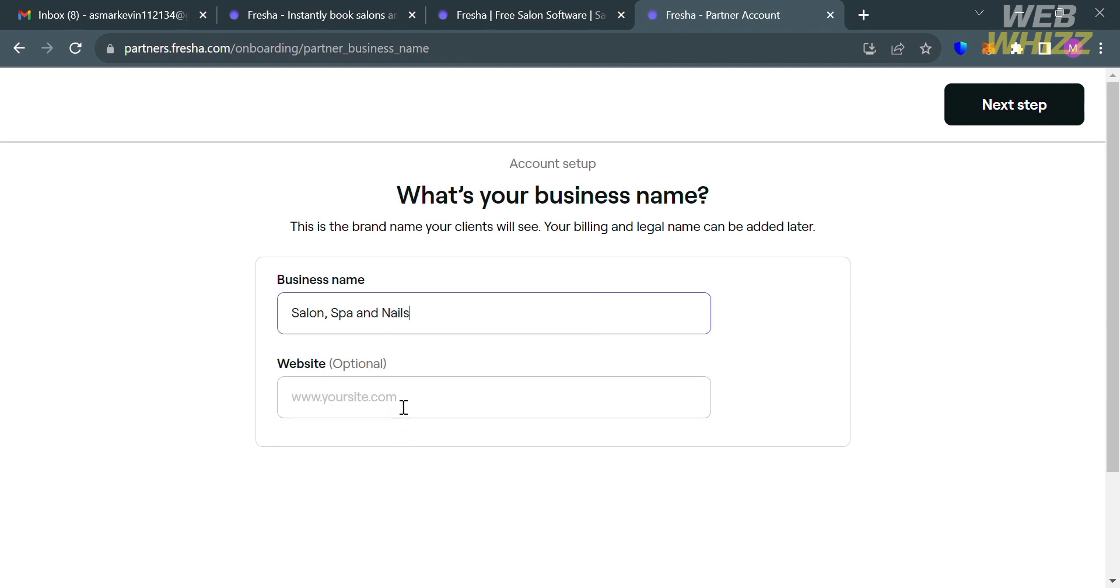
pyautogui.click(1028, 116)
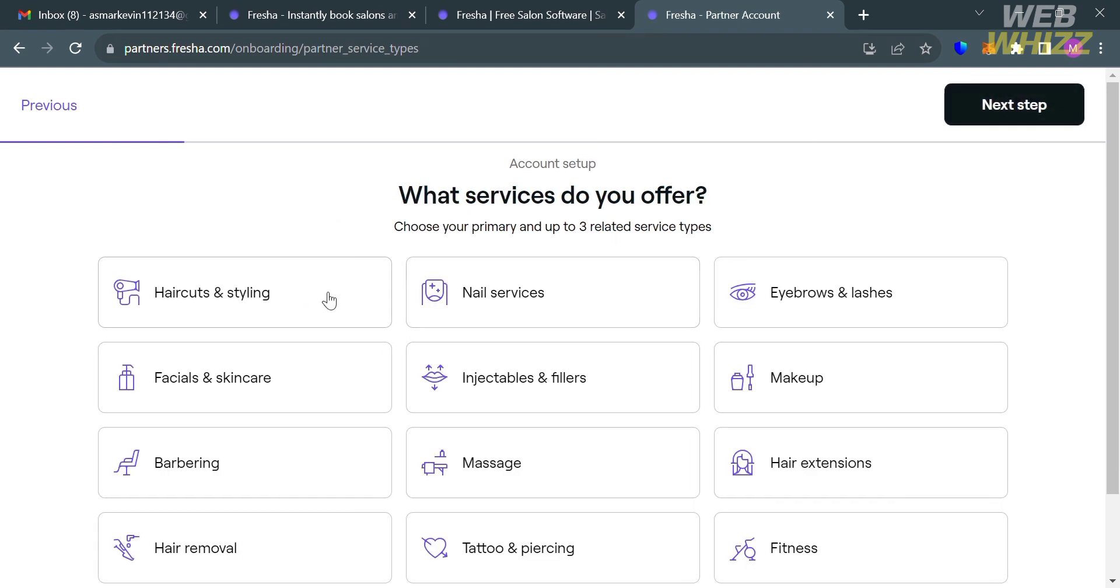
# - Choose Haircuts & styling as the primary service with Nail services and Massage as related services, and continue
pyautogui.click(330, 300)
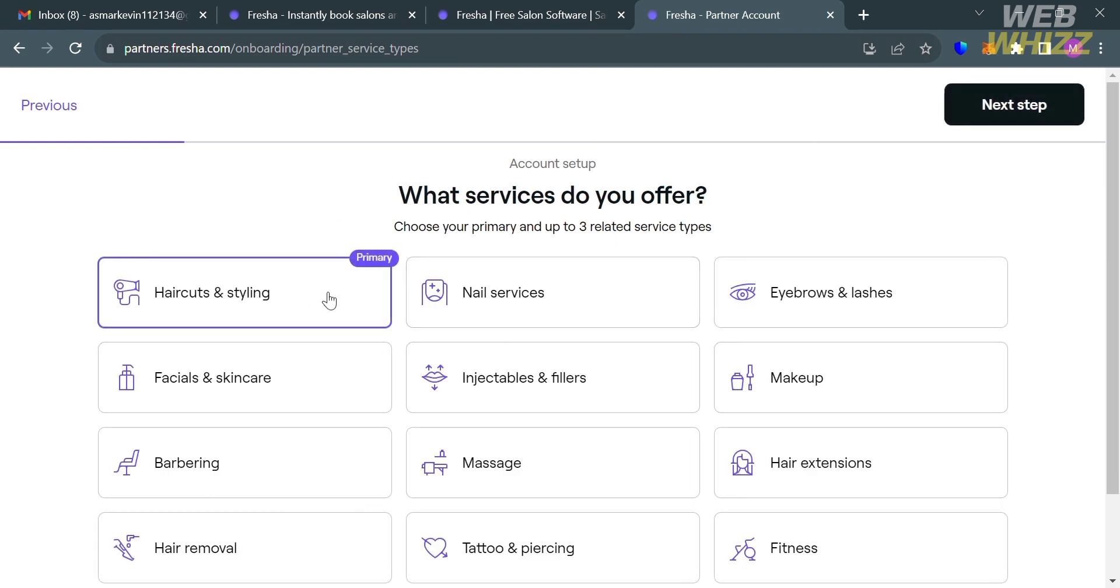
pyautogui.click(594, 294)
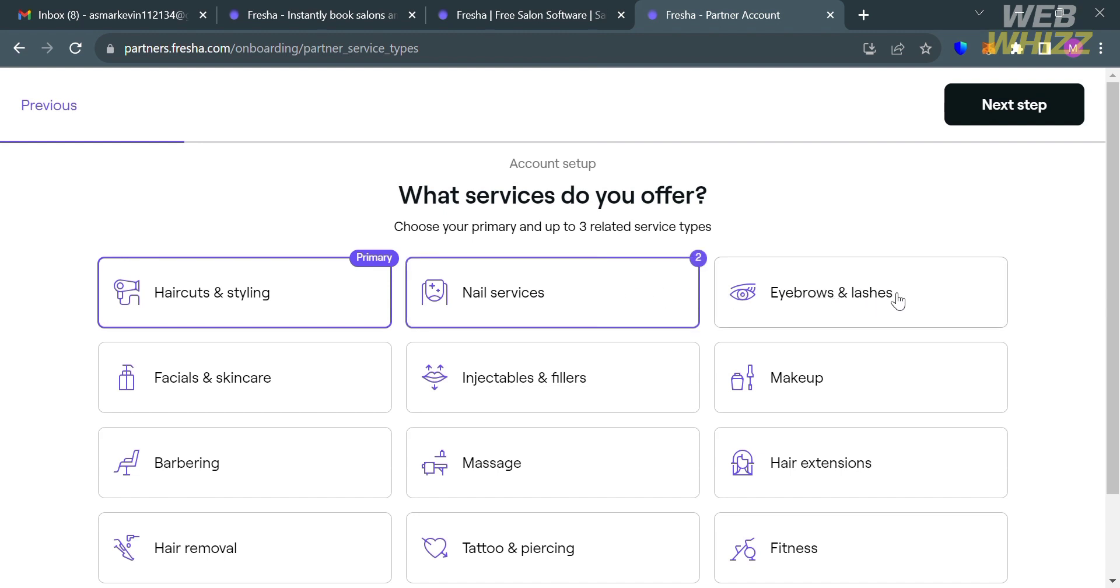
pyautogui.click(573, 469)
pyautogui.scroll(-2, 573, 470)
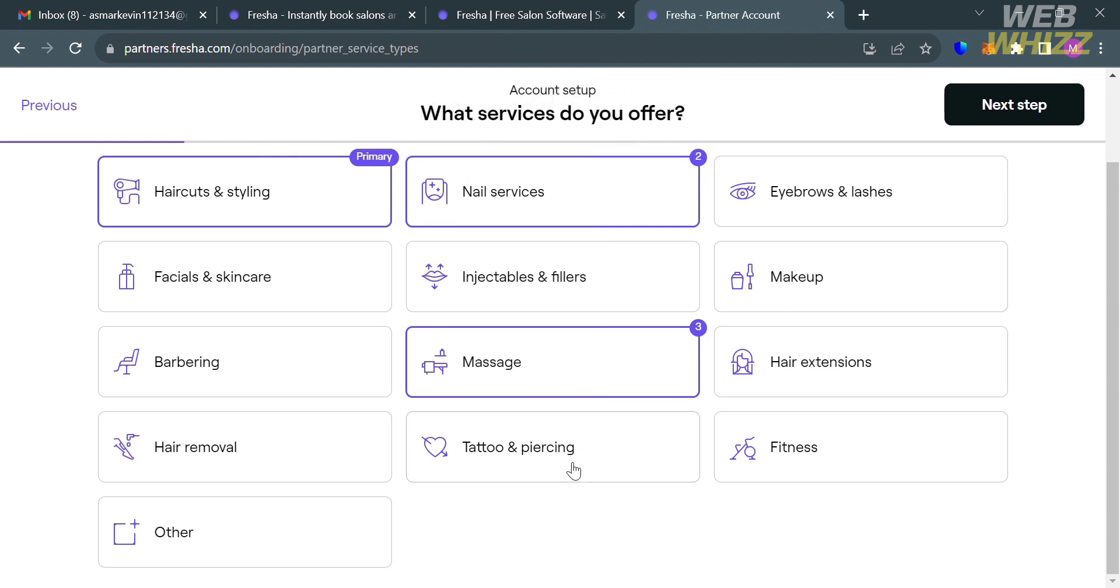
pyautogui.scroll(2, 573, 470)
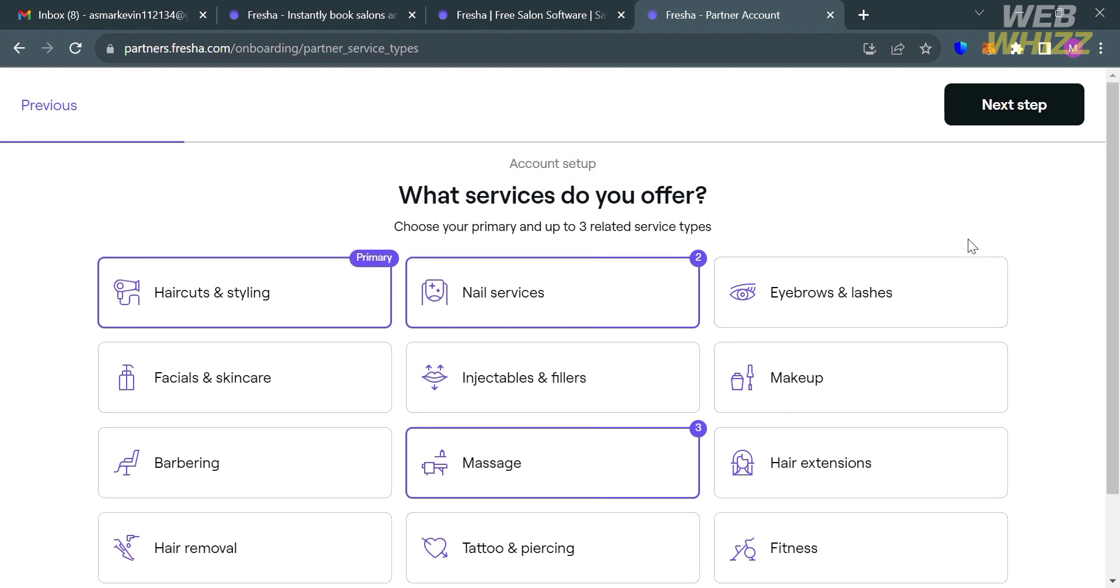
pyautogui.click(994, 117)
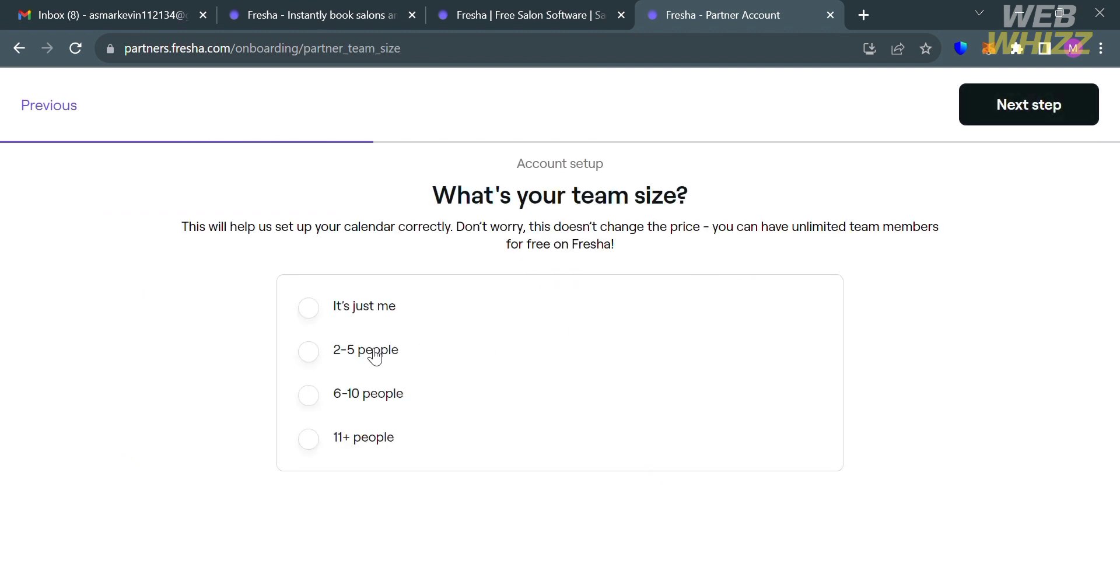
# - Set the team size to 2-5 people and declare that there is no business address, only mobile and online services
pyautogui.click(305, 362)
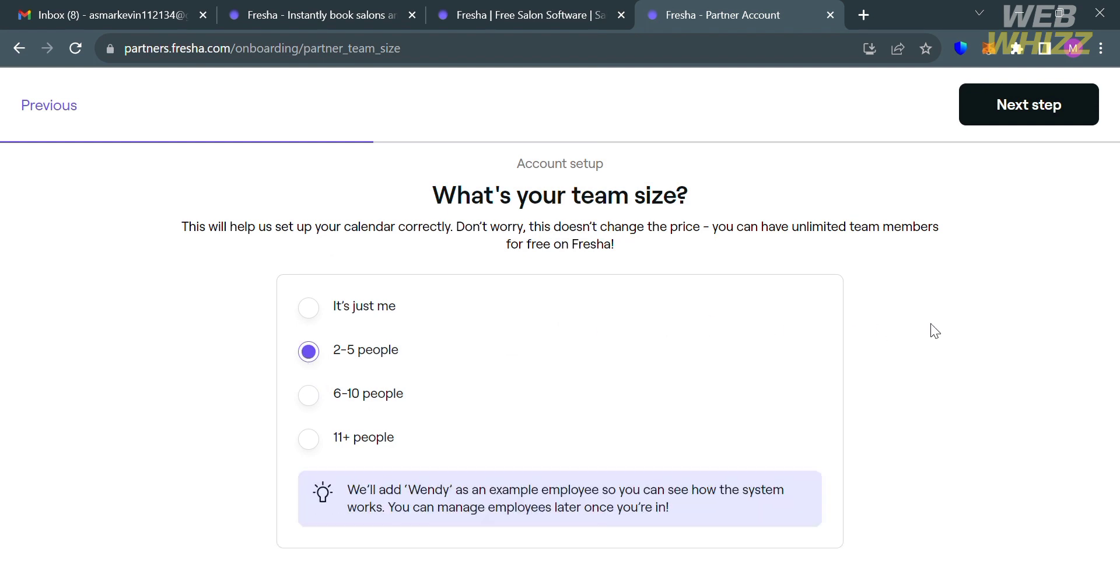
pyautogui.click(1059, 116)
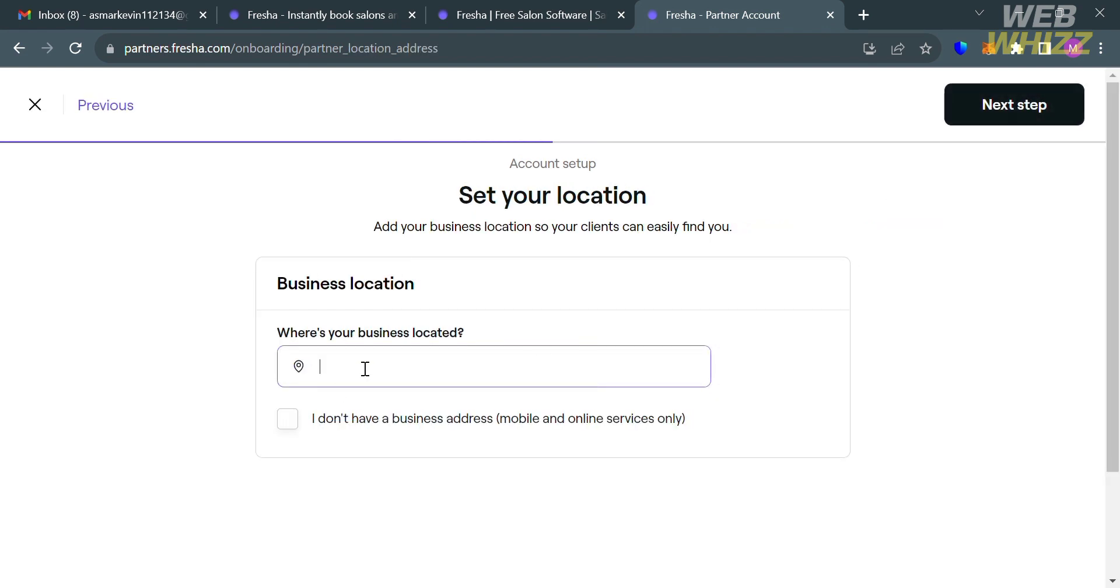
pyautogui.click(307, 430)
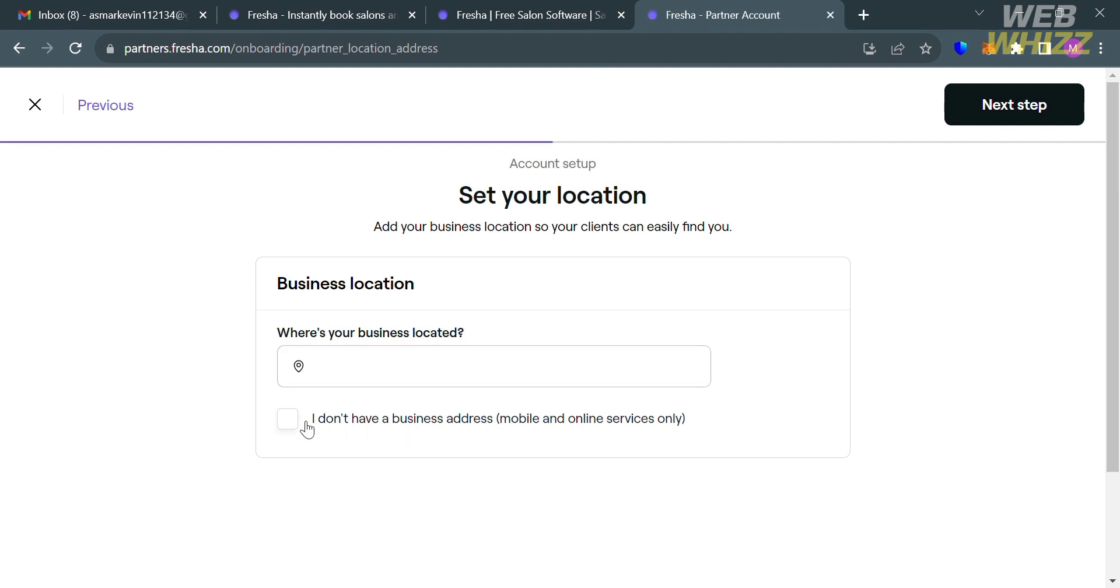
pyautogui.click(306, 425)
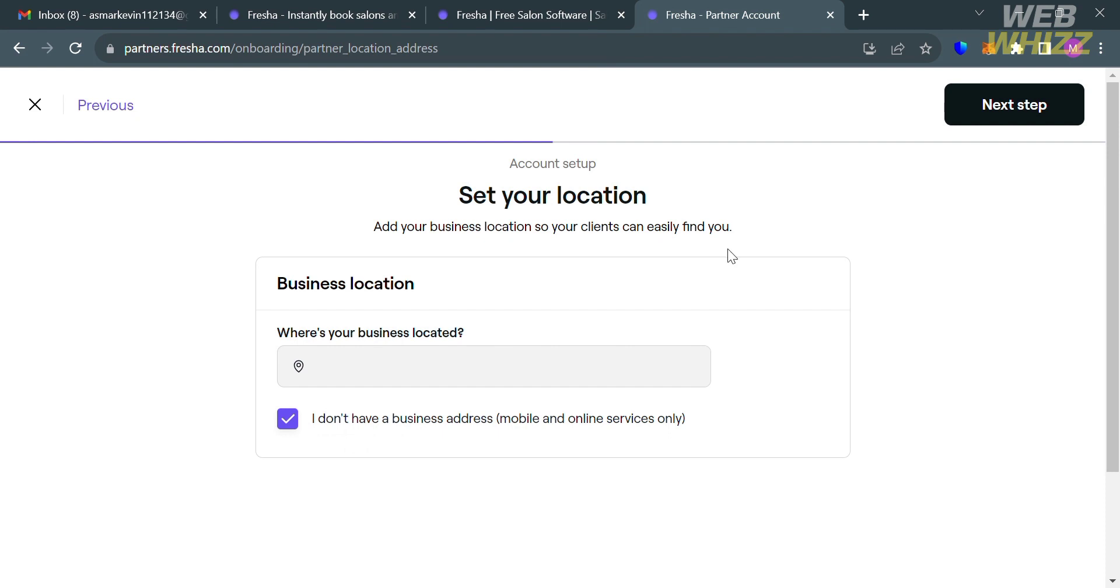
pyautogui.click(1007, 117)
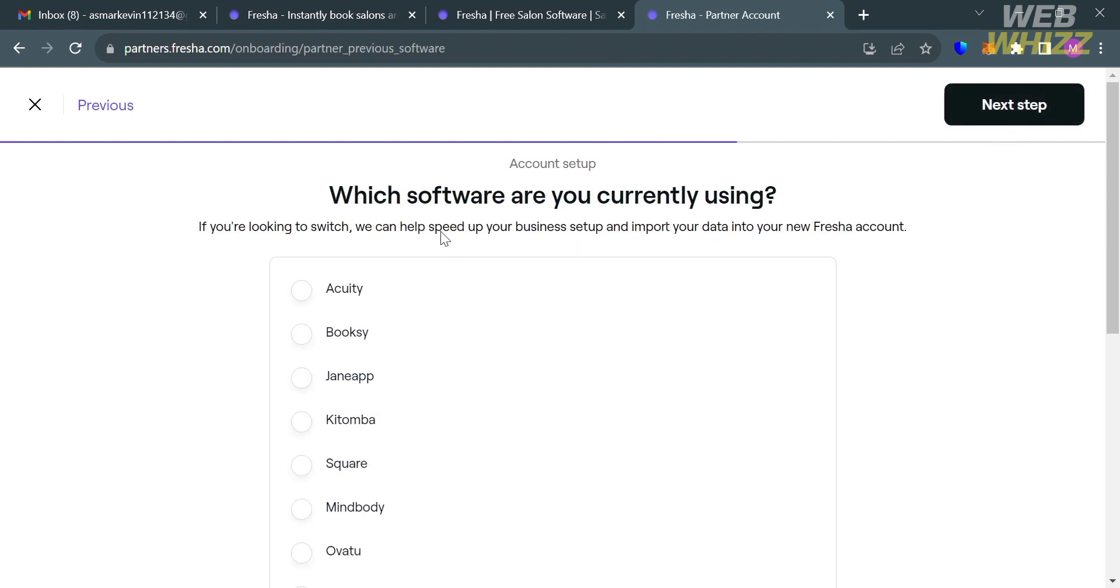
# - Answer the current software question with "I'm not using any software"
pyautogui.scroll(-4, 759, 351)
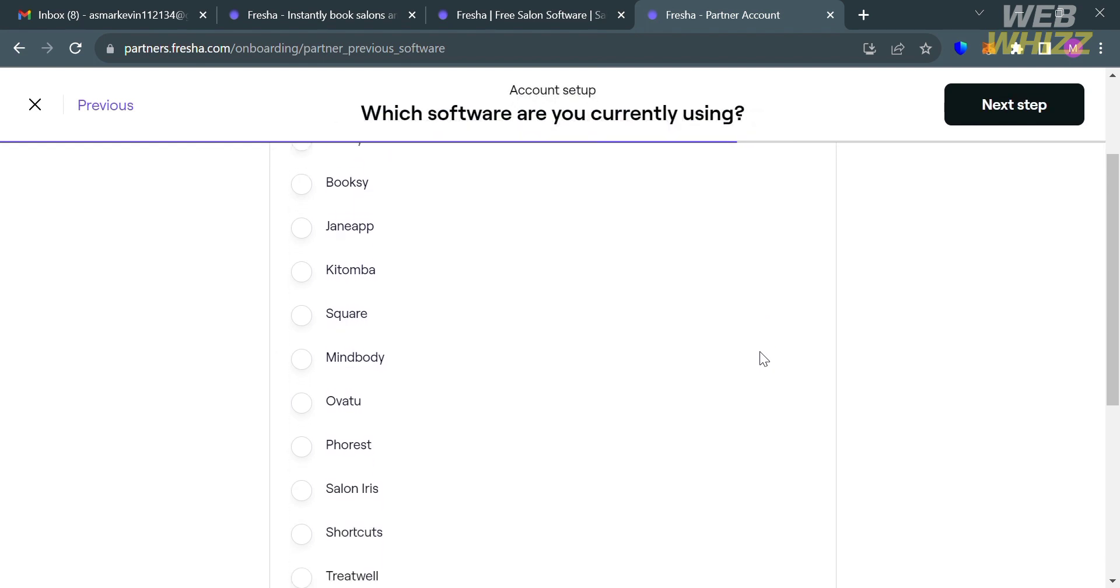
pyautogui.scroll(-5, 325, 275)
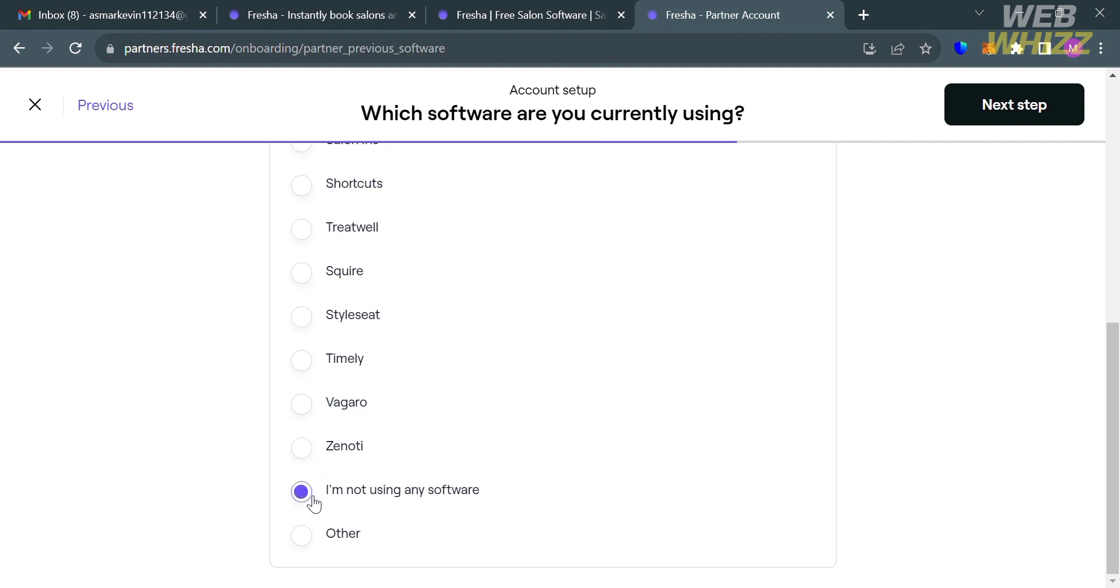
pyautogui.click(305, 539)
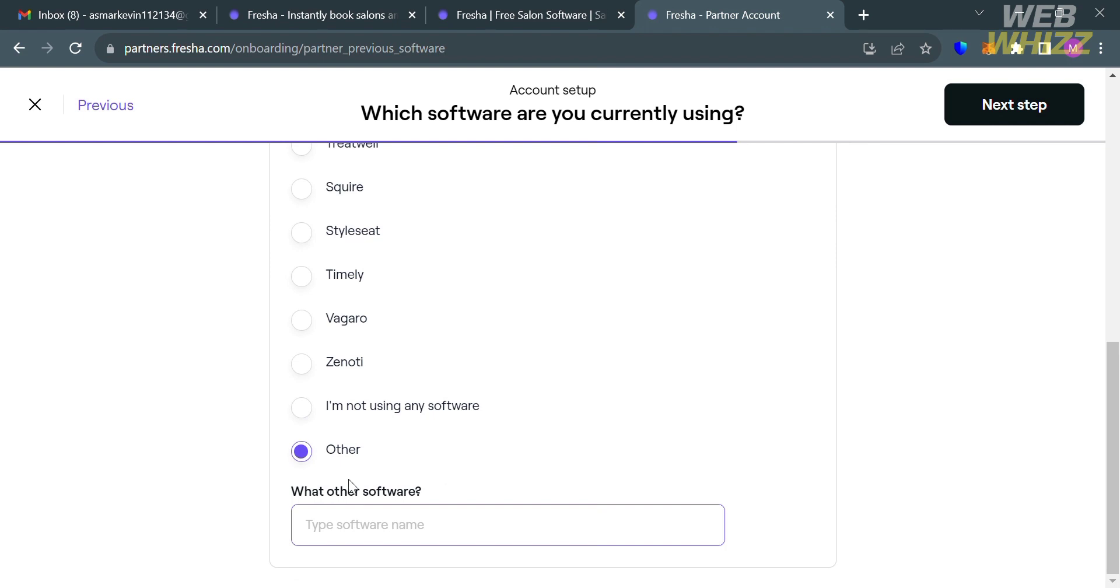
pyautogui.click(302, 408)
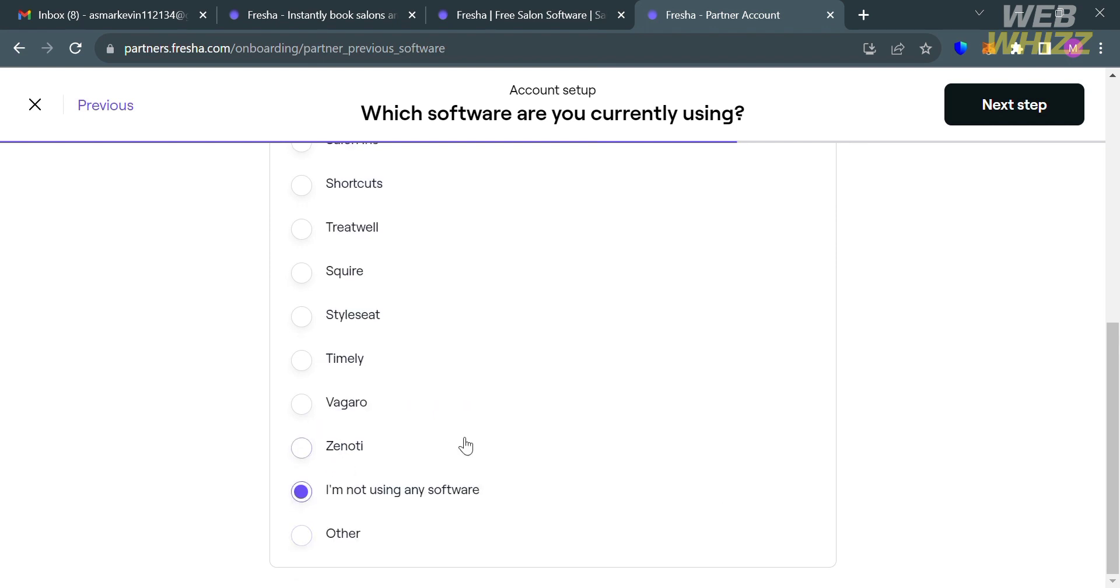
# - Answer the referral question with "Recommended by a friend", finish the account setup and dismiss the setup guide
pyautogui.click(1024, 125)
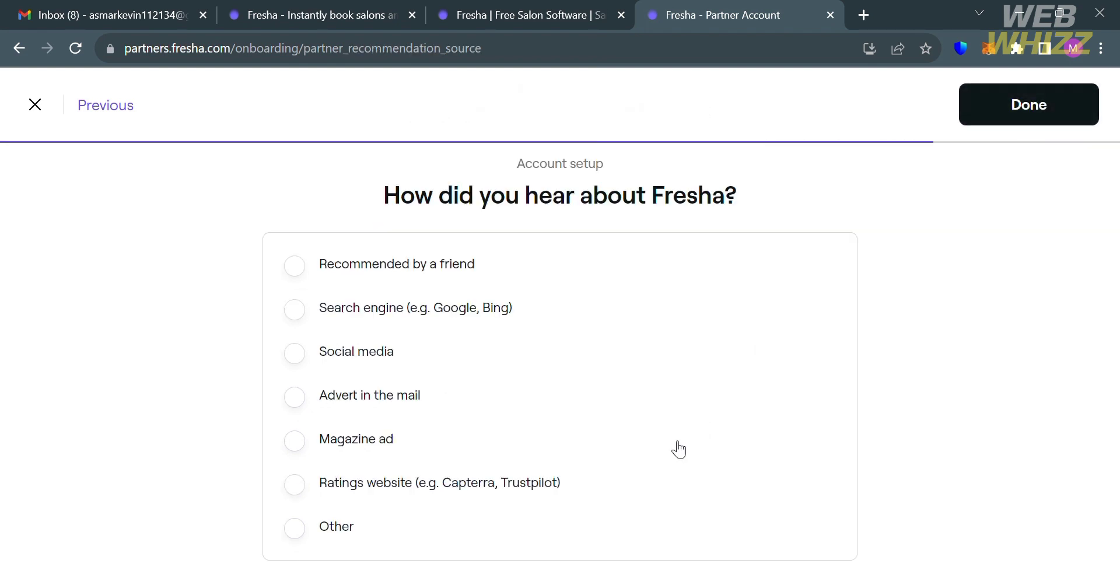
pyautogui.click(294, 267)
pyautogui.click(1036, 123)
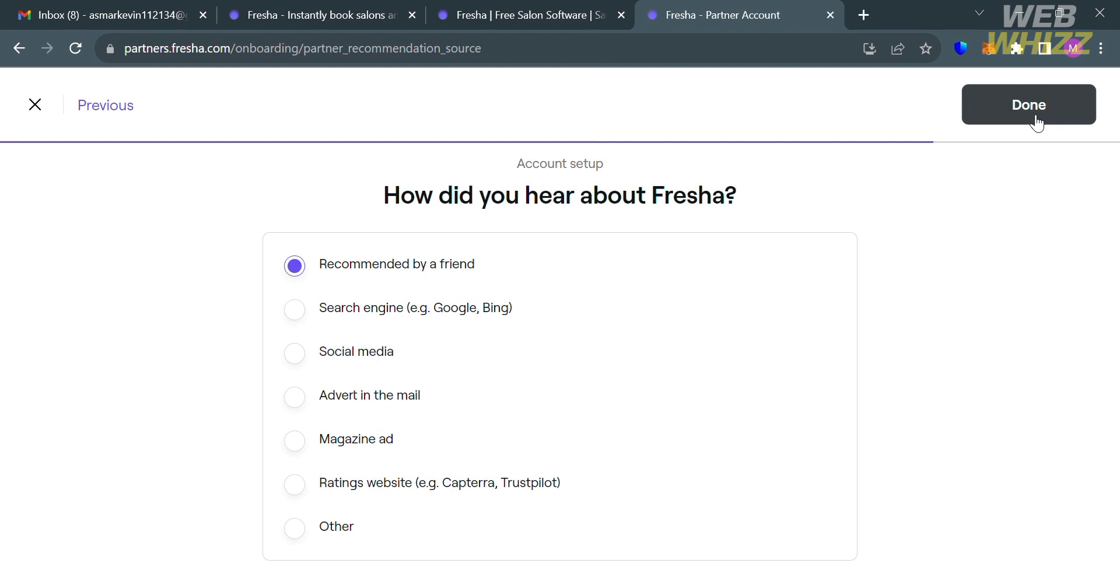
pyautogui.click(1034, 119)
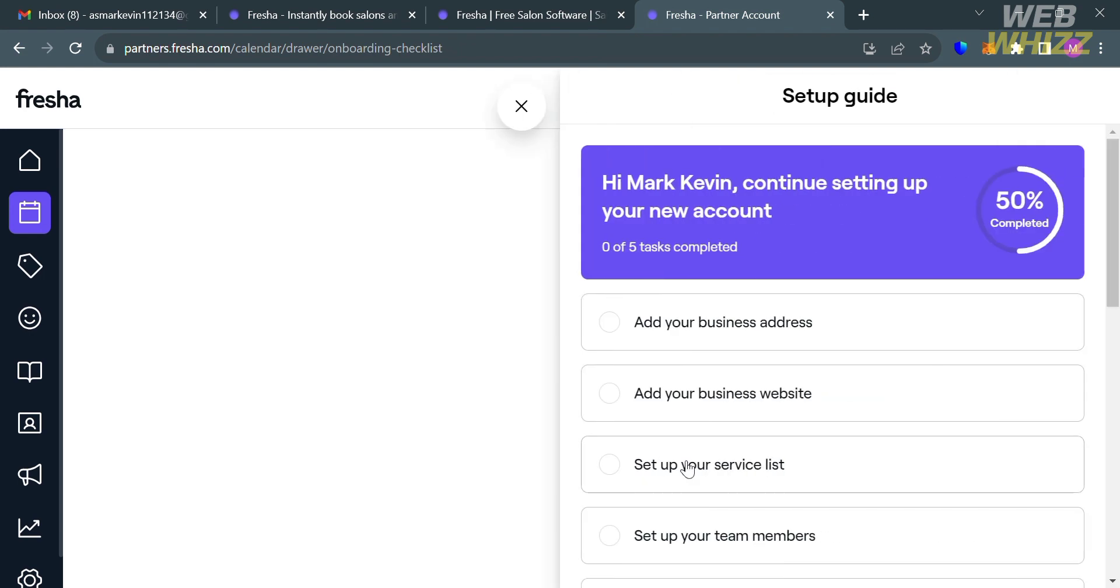
pyautogui.click(540, 108)
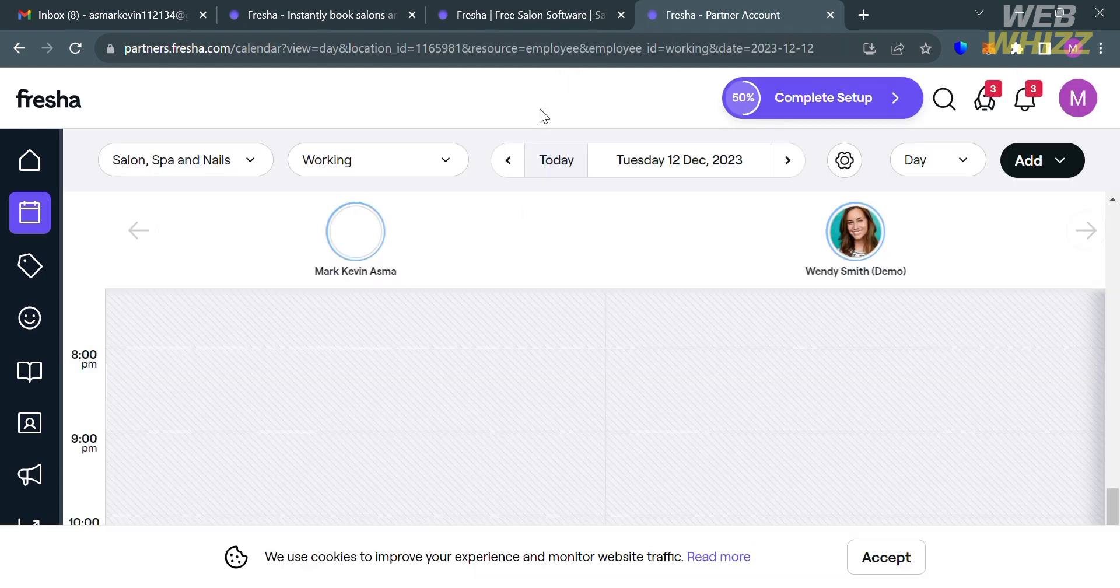
# - Look over the home dashboard, from recent sales and upcoming appointments down to appointments activity and top services
pyautogui.click(32, 164)
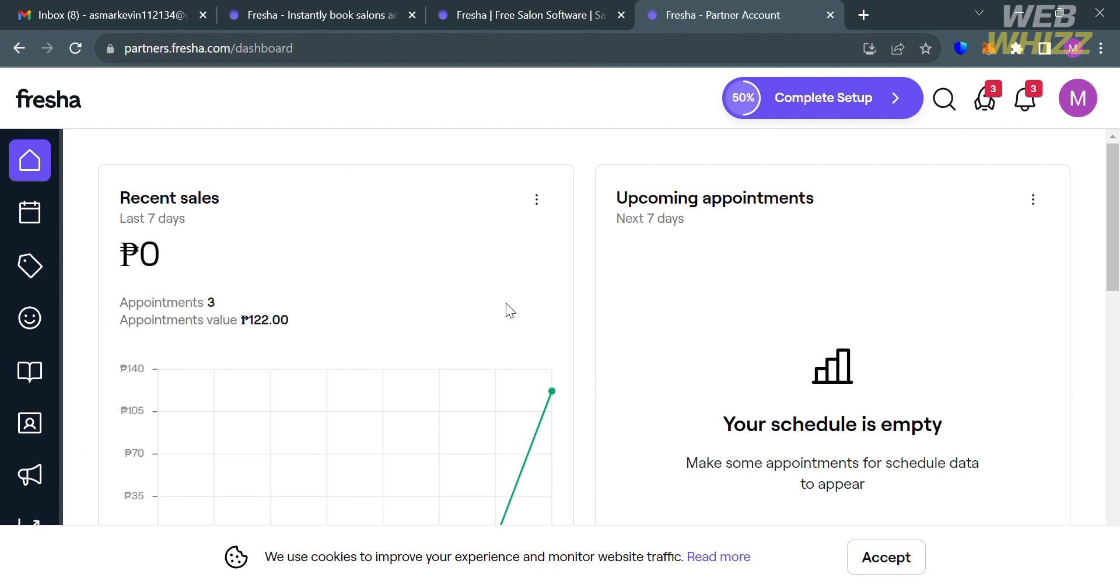
pyautogui.scroll(-3, 506, 303)
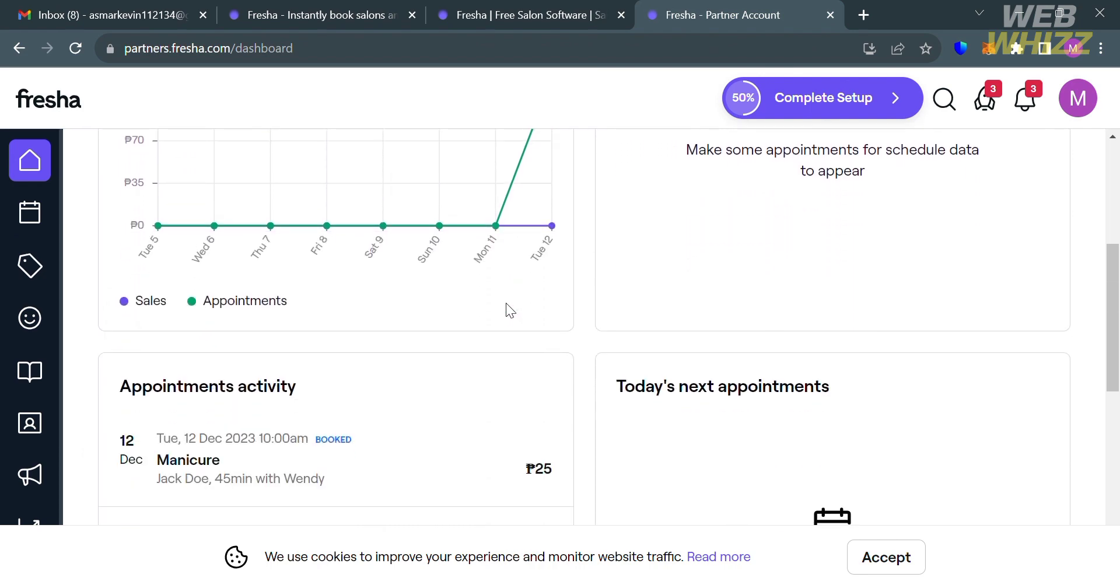
pyautogui.scroll(-5, 505, 302)
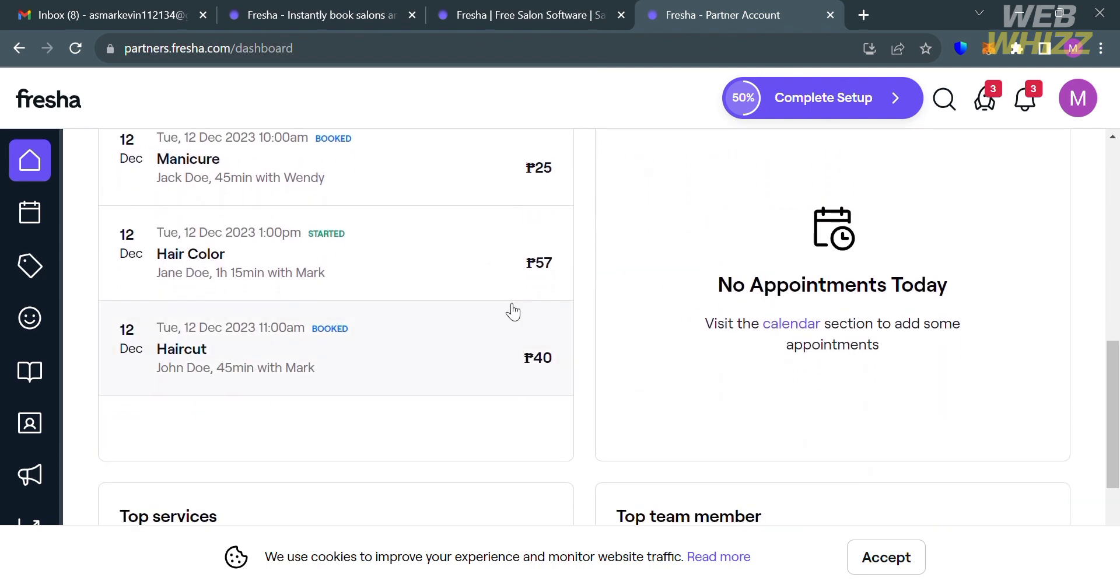
pyautogui.scroll(-4, 512, 312)
pyautogui.scroll(15, 506, 303)
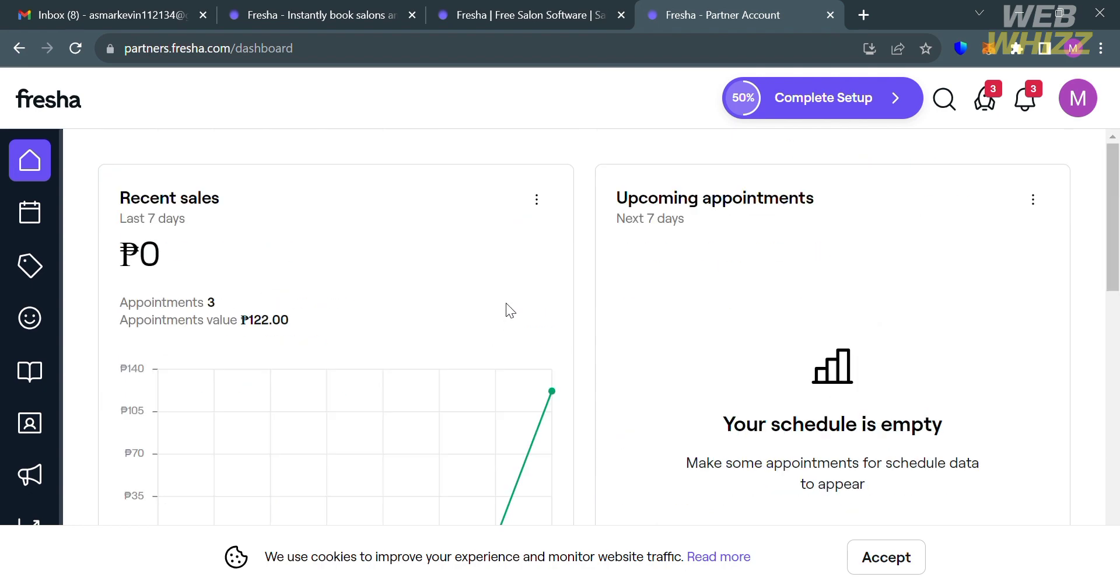
# - Start a new calendar appointment for Tuesday 12 Dec 2023 at 9:30 pm with the account owner
pyautogui.click(25, 211)
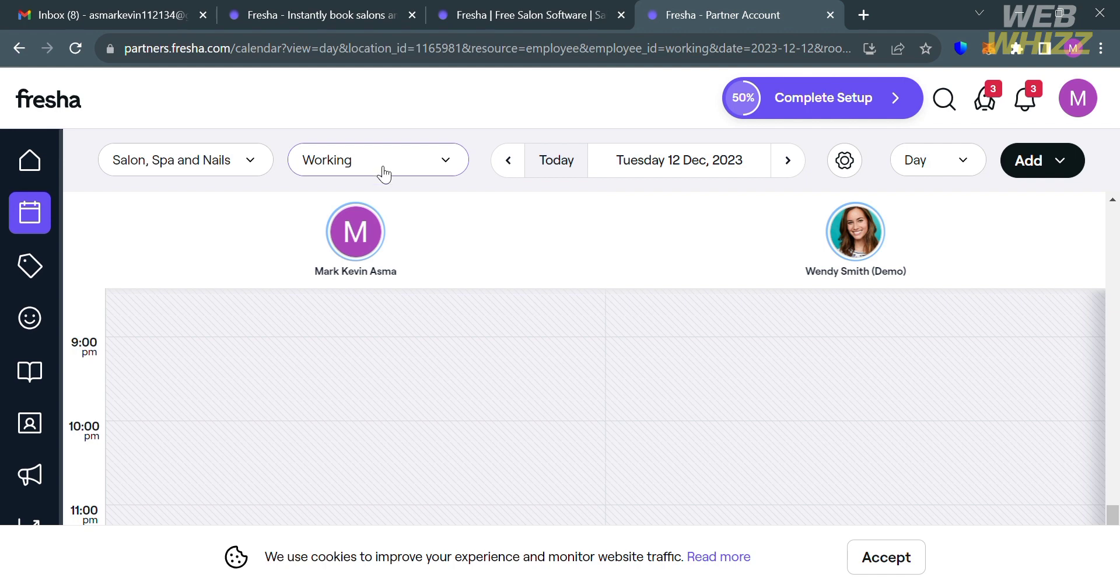
pyautogui.click(515, 220)
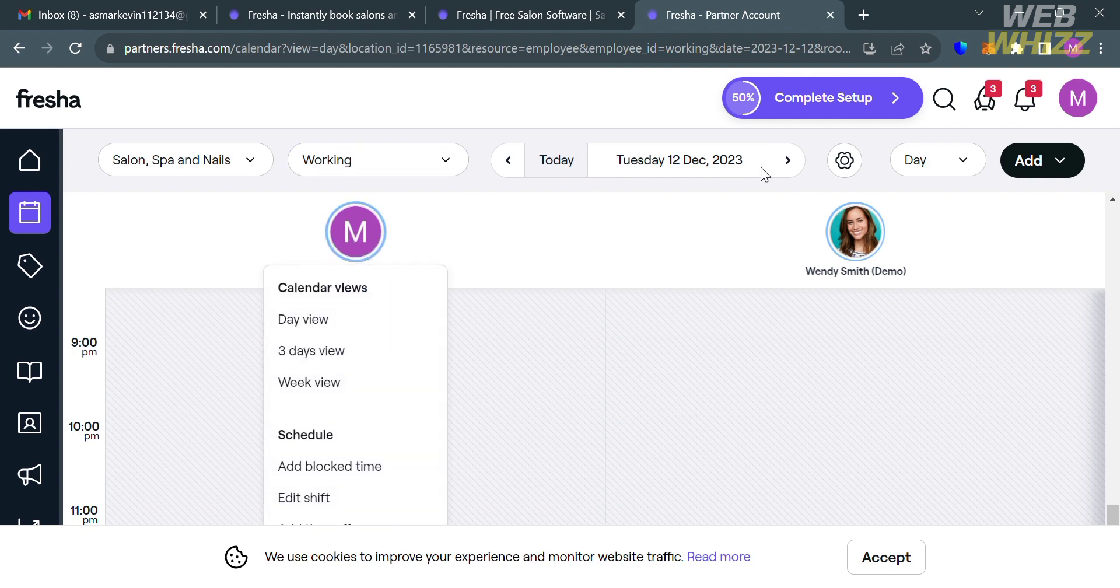
pyautogui.click(709, 267)
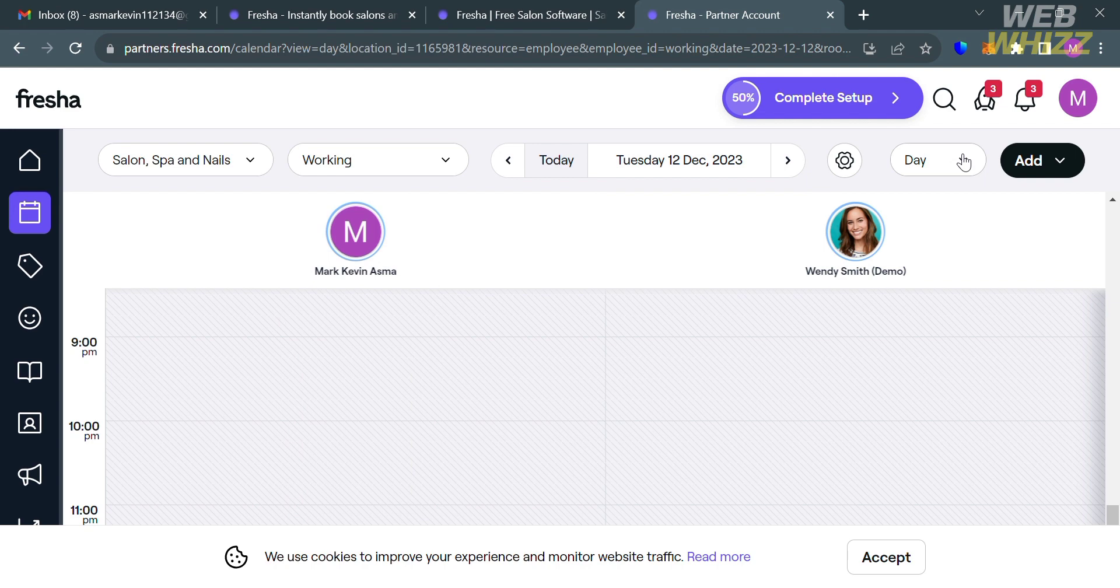
pyautogui.click(1045, 158)
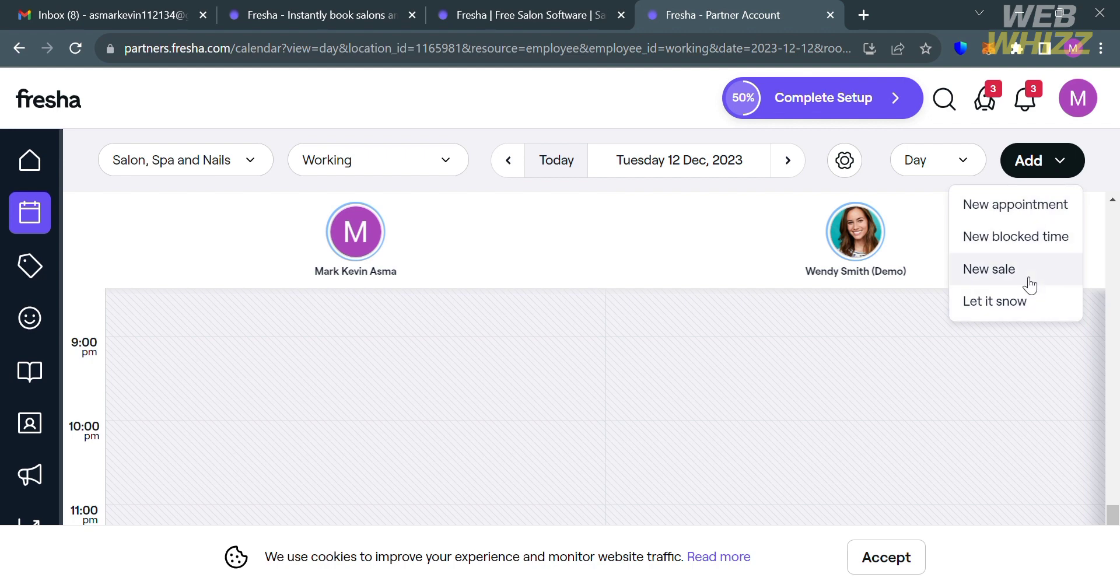
pyautogui.click(1025, 206)
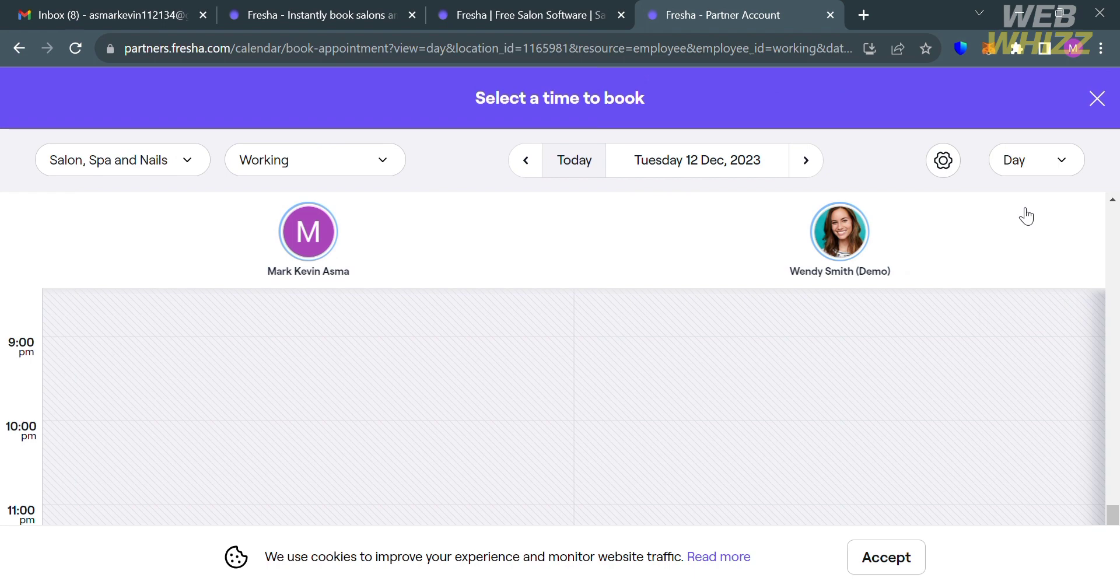
pyautogui.click(314, 399)
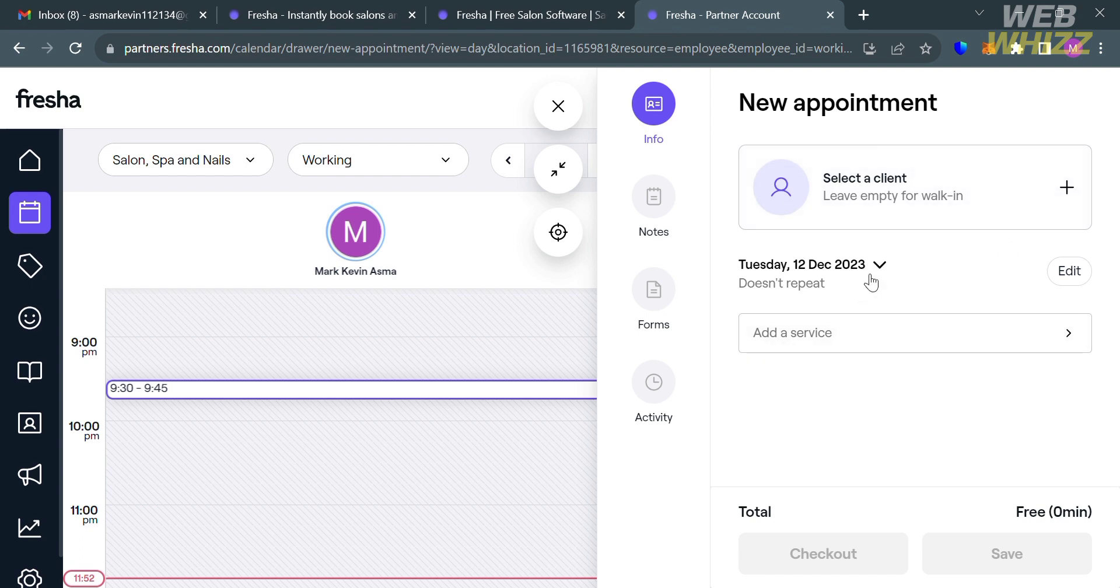
# - Add the Classic Massage service to the new appointment, leaving the client empty for a walk-in
pyautogui.click(880, 344)
pyautogui.scroll(-1, 855, 448)
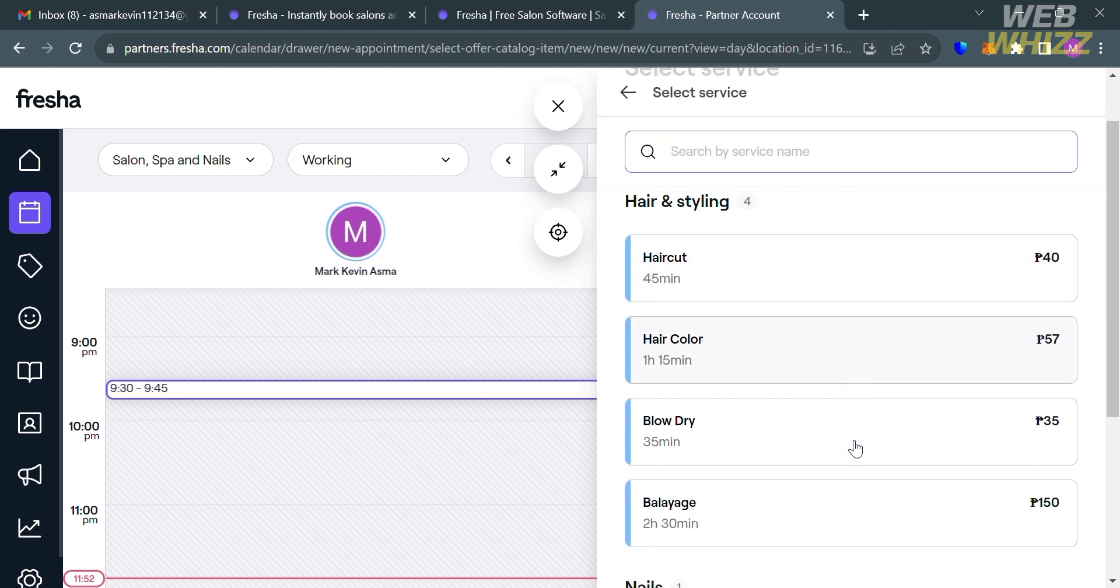
pyautogui.scroll(-4, 881, 417)
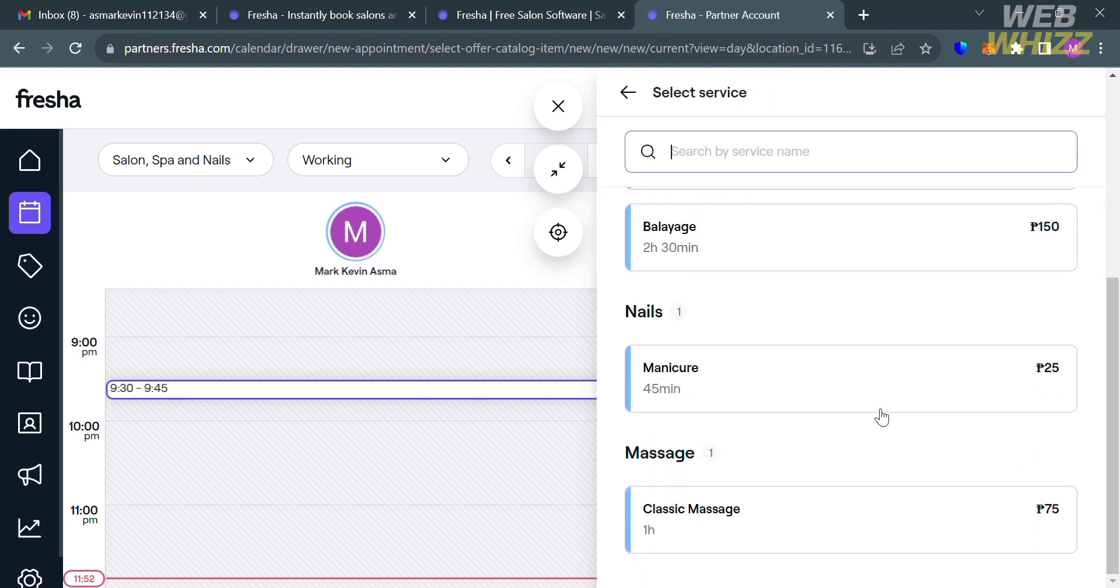
pyautogui.click(863, 512)
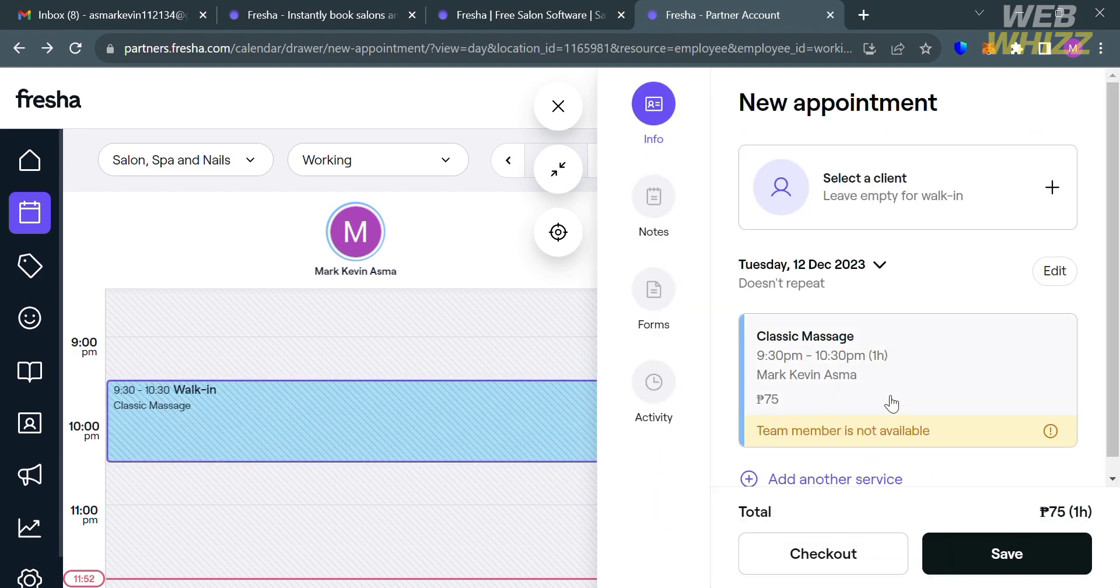
pyautogui.scroll(-1, 891, 403)
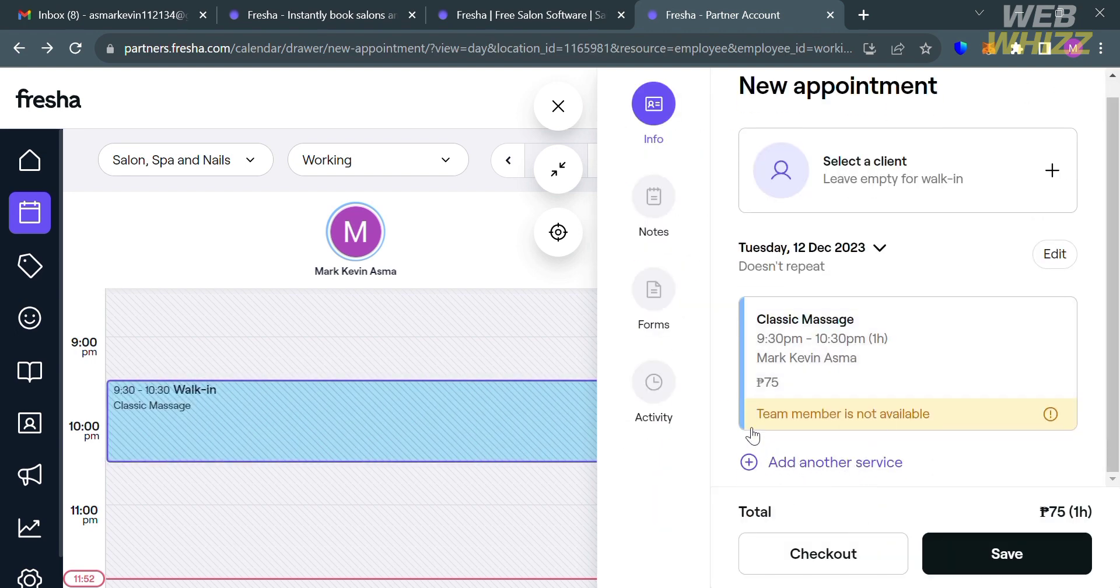
# - Look through the new appointment's notes, forms and activity, and return to its main information
pyautogui.click(658, 197)
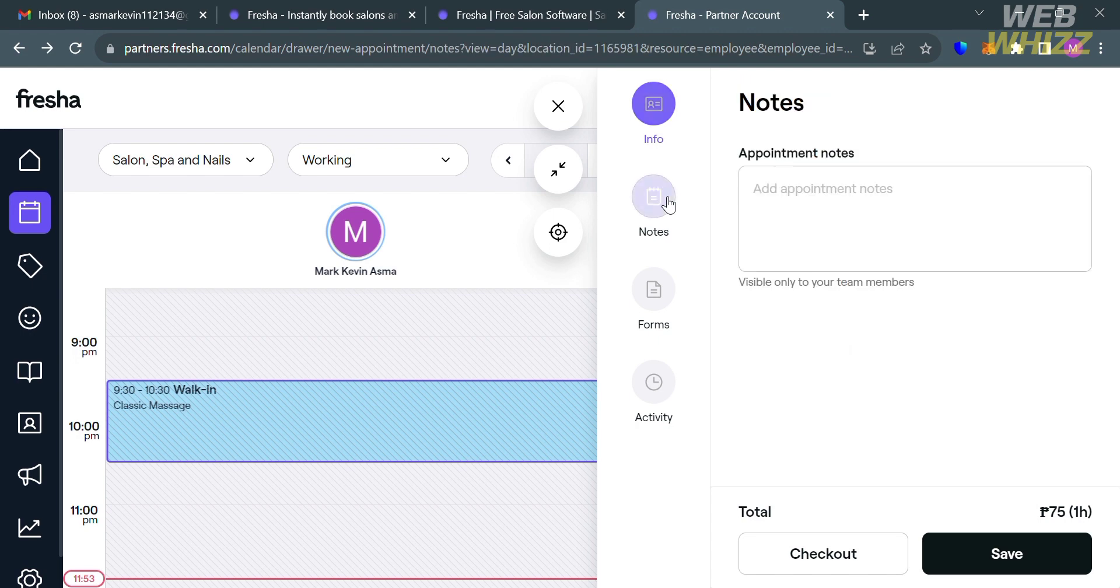
pyautogui.click(660, 295)
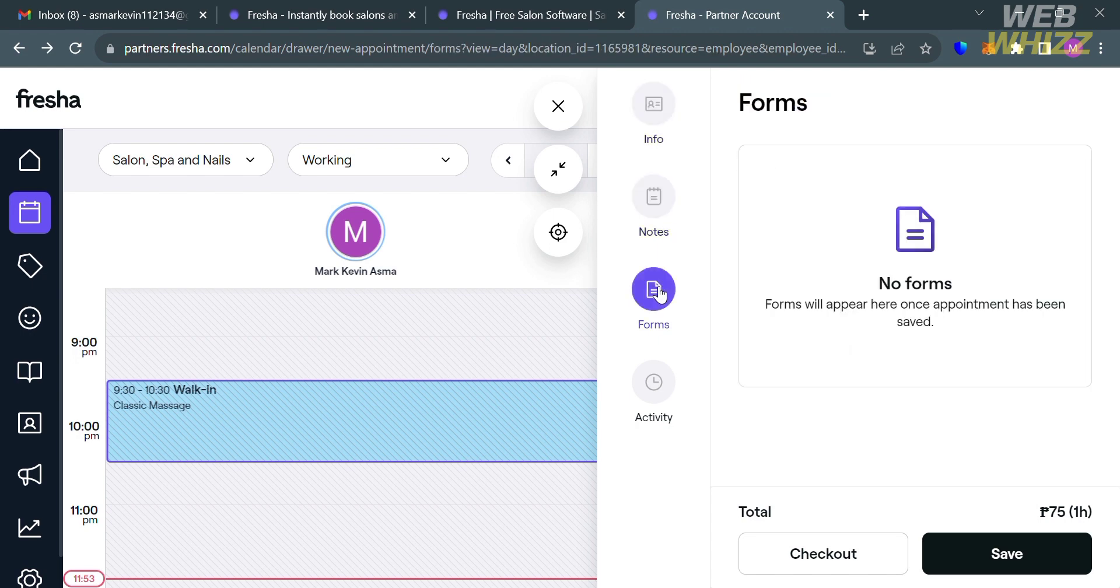
pyautogui.click(662, 408)
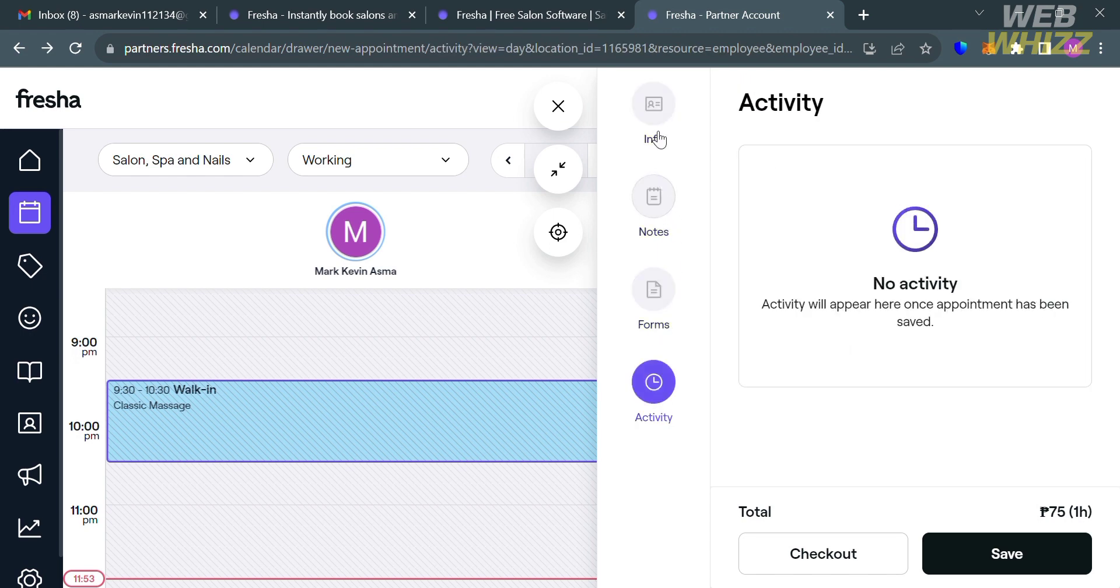
pyautogui.click(655, 105)
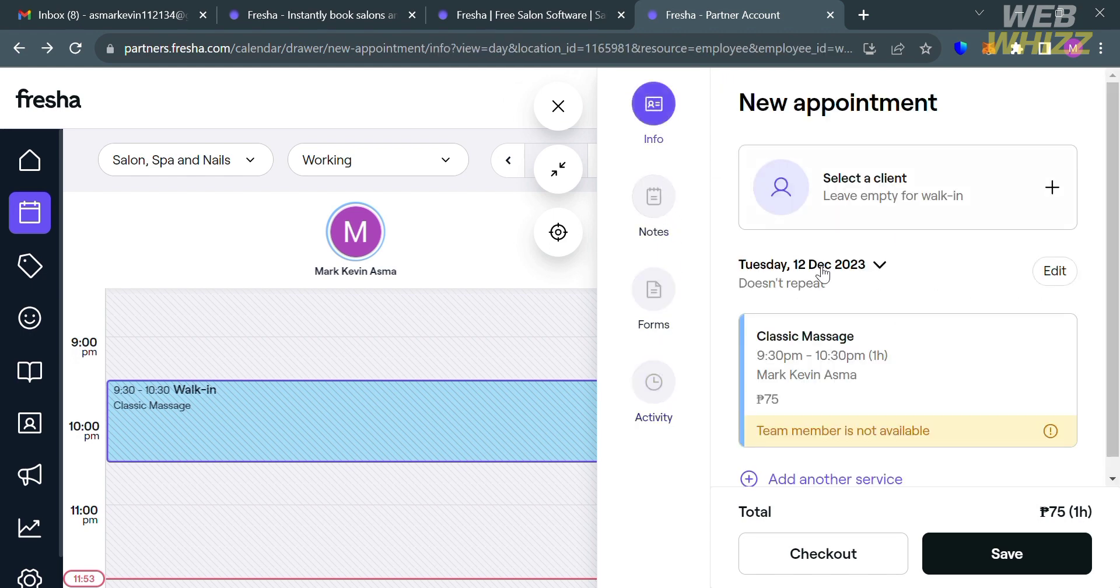
# - Save the walk-in Classic Massage appointment and reschedule it to 10:10 pm with the same team member
pyautogui.click(985, 574)
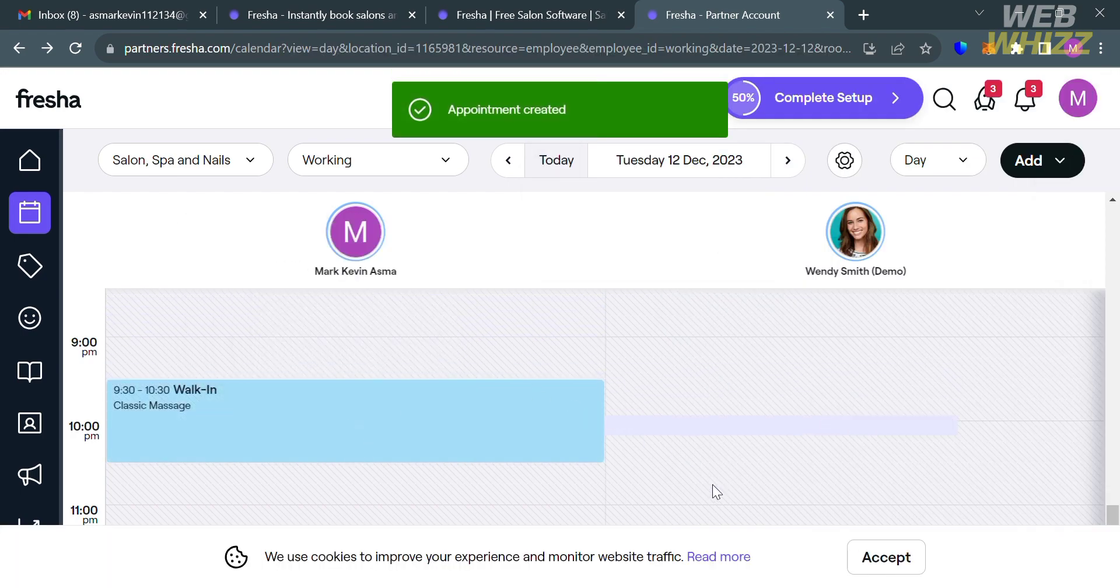
pyautogui.moveTo(445, 408)
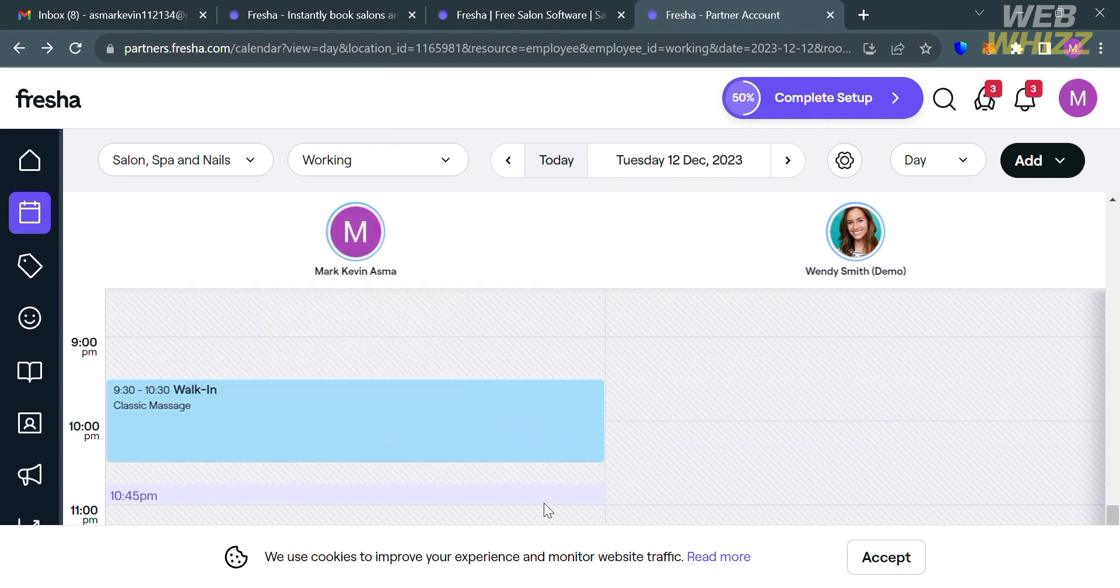
pyautogui.moveTo(539, 412); pyautogui.dragTo(579, 474)
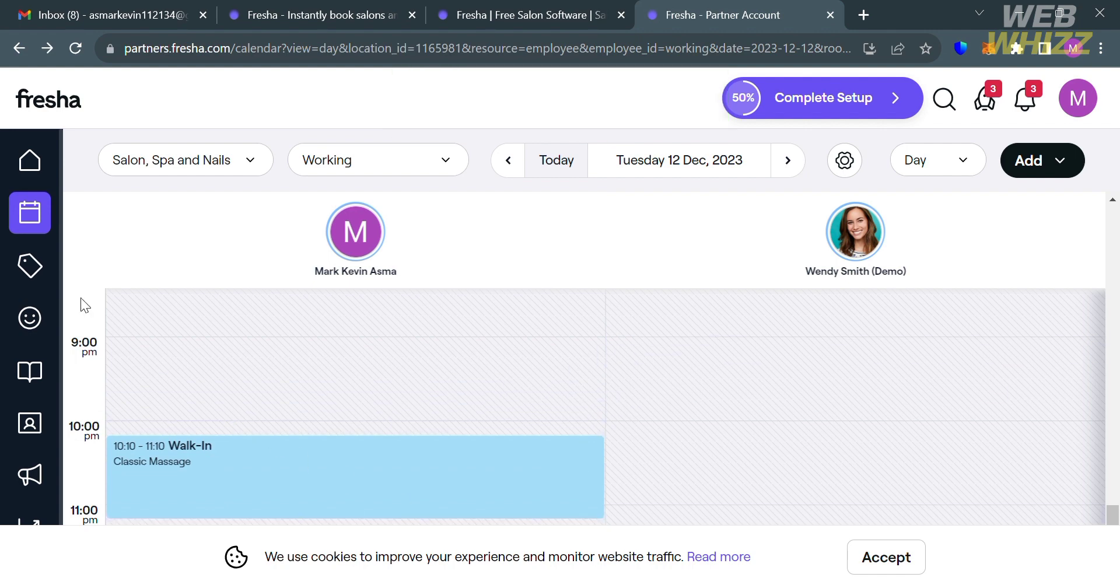
# - Look through the sales area, covering the sales history, payment transactions with their options, and memberships sold
pyautogui.click(45, 276)
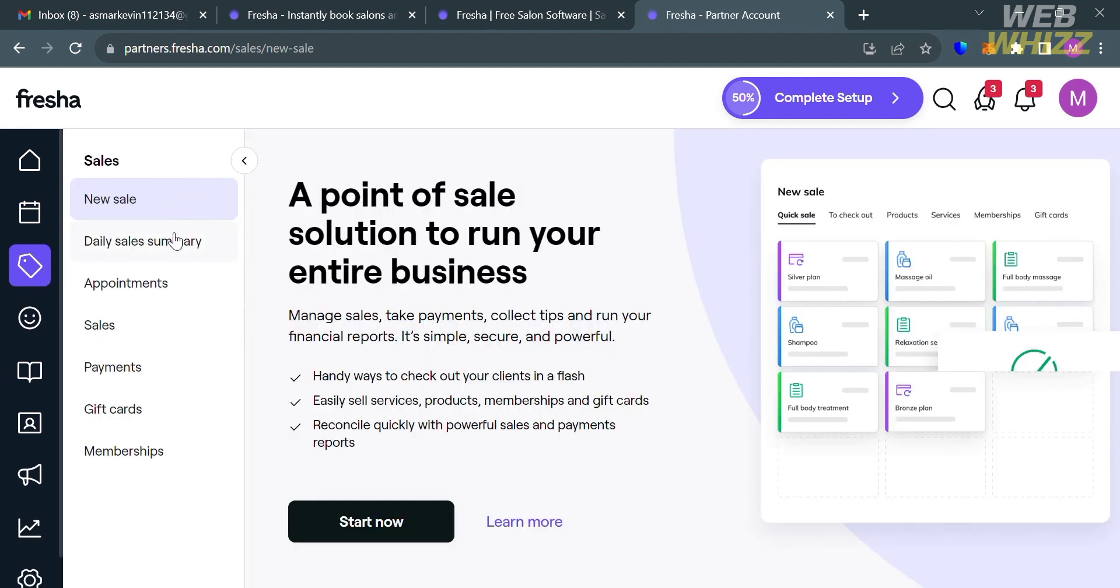
pyautogui.click(141, 343)
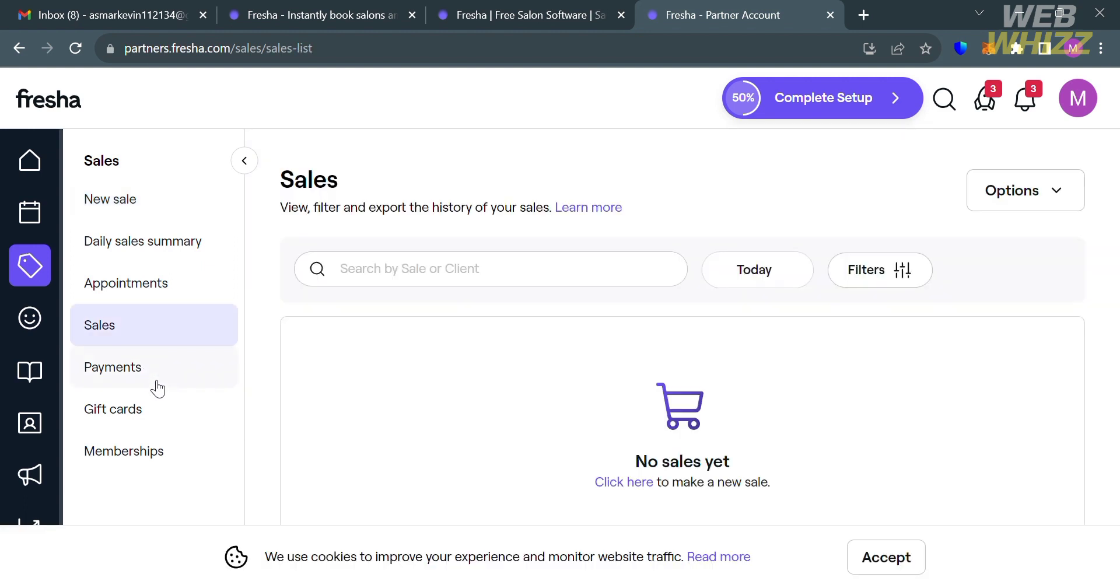
pyautogui.click(158, 387)
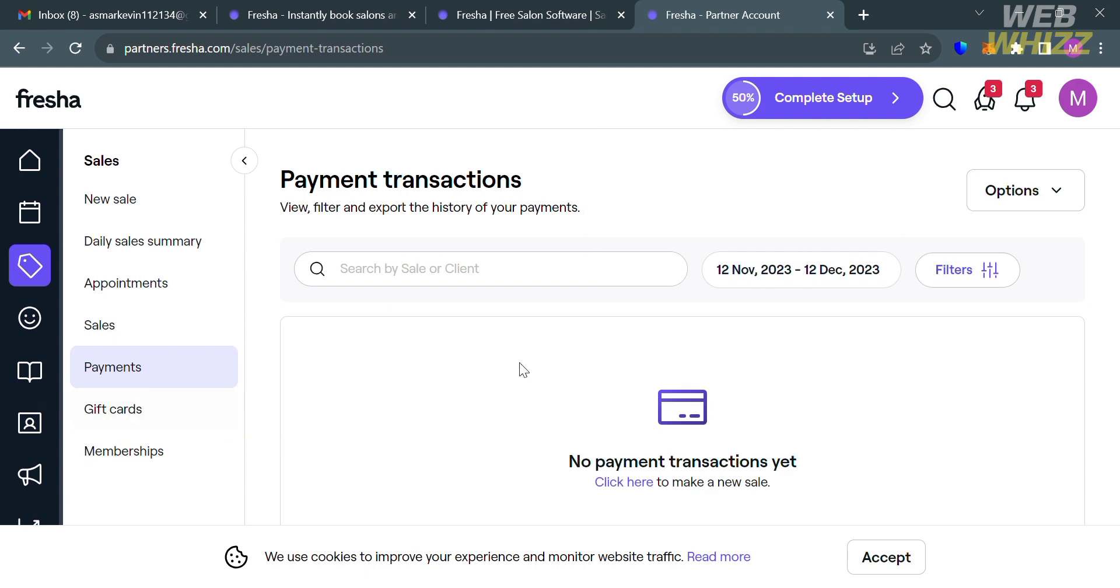
pyautogui.click(1042, 201)
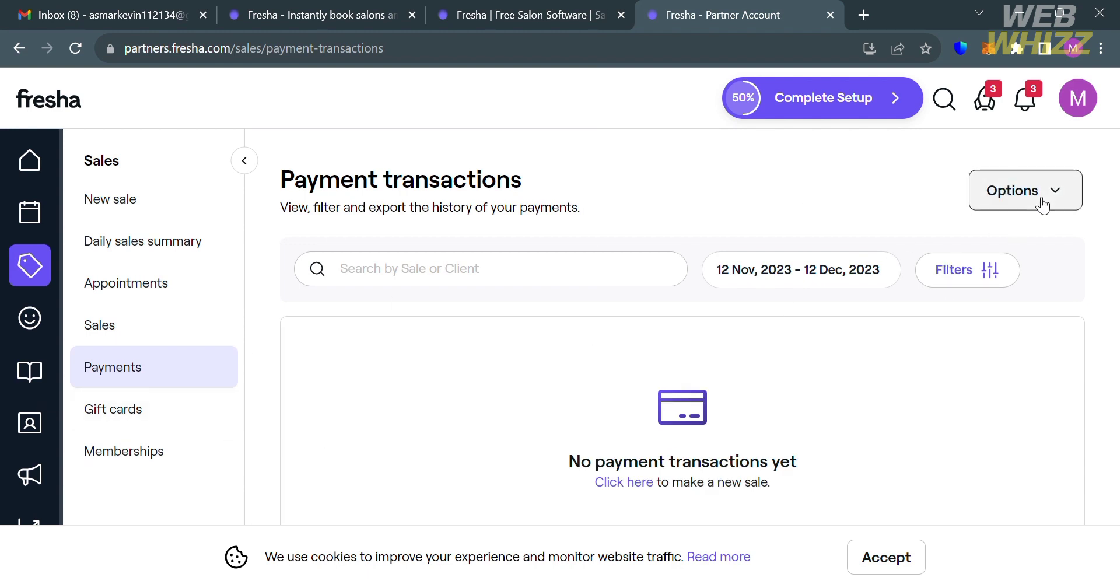
pyautogui.scroll(-1, 1043, 238)
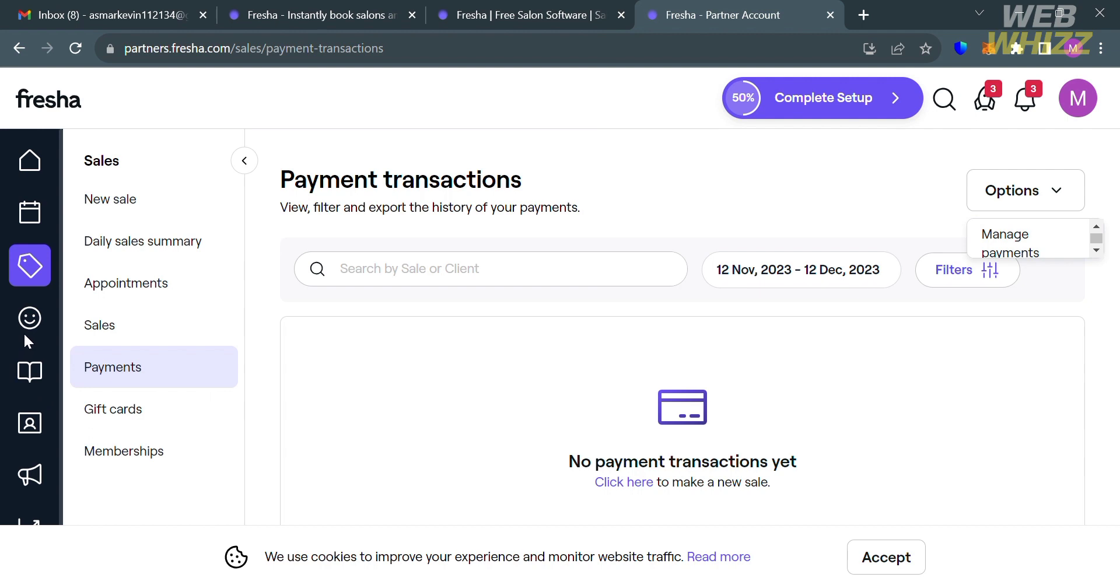
pyautogui.click(134, 451)
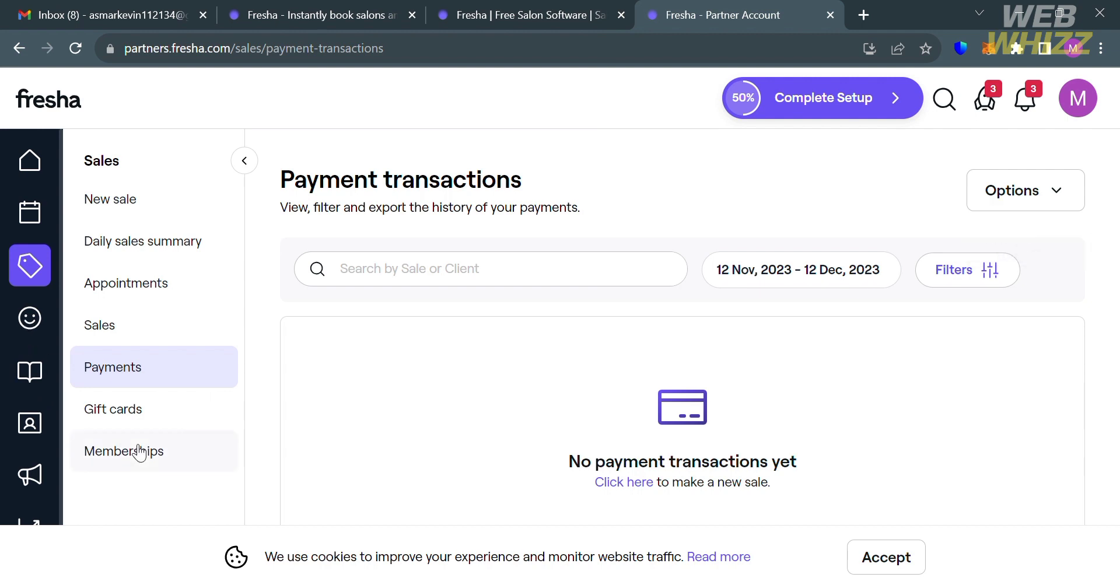
pyautogui.click(138, 452)
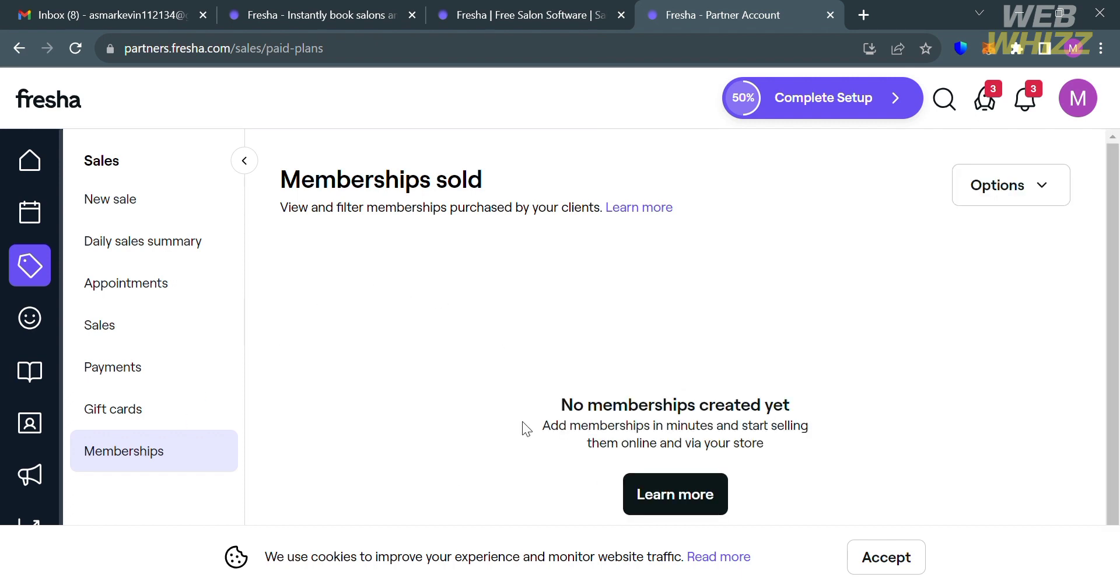
# - Open the clients list and look over the client entries
pyautogui.click(22, 309)
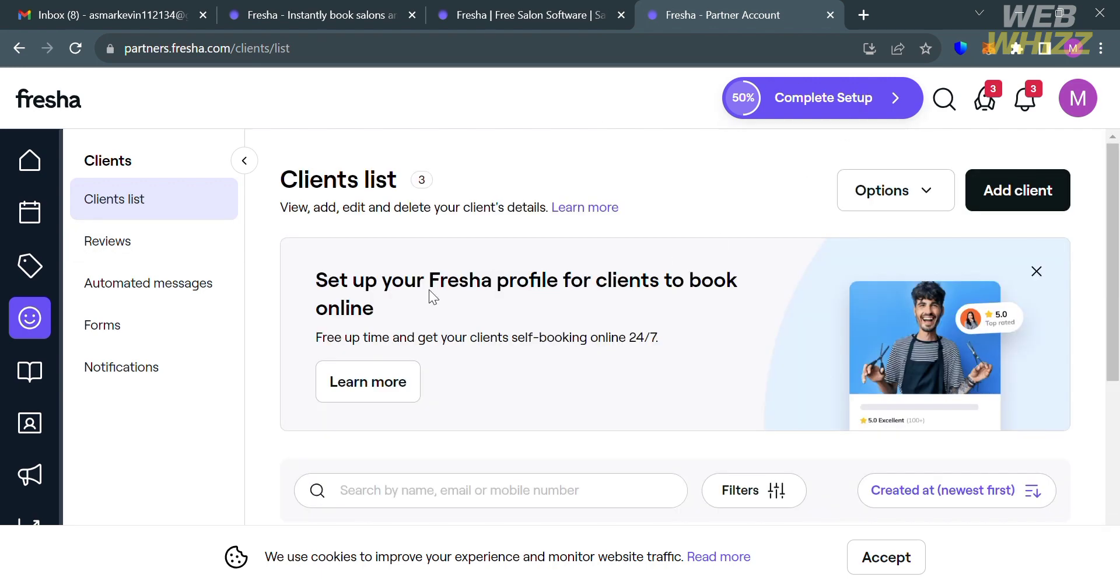
pyautogui.scroll(-3, 646, 372)
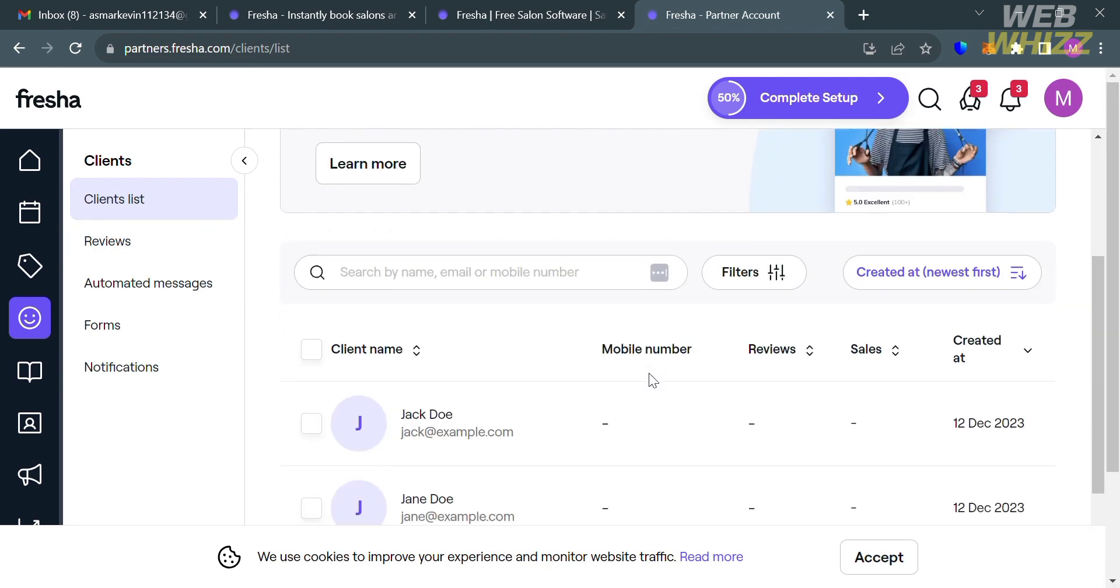
pyautogui.scroll(-2, 649, 373)
pyautogui.scroll(5, 648, 373)
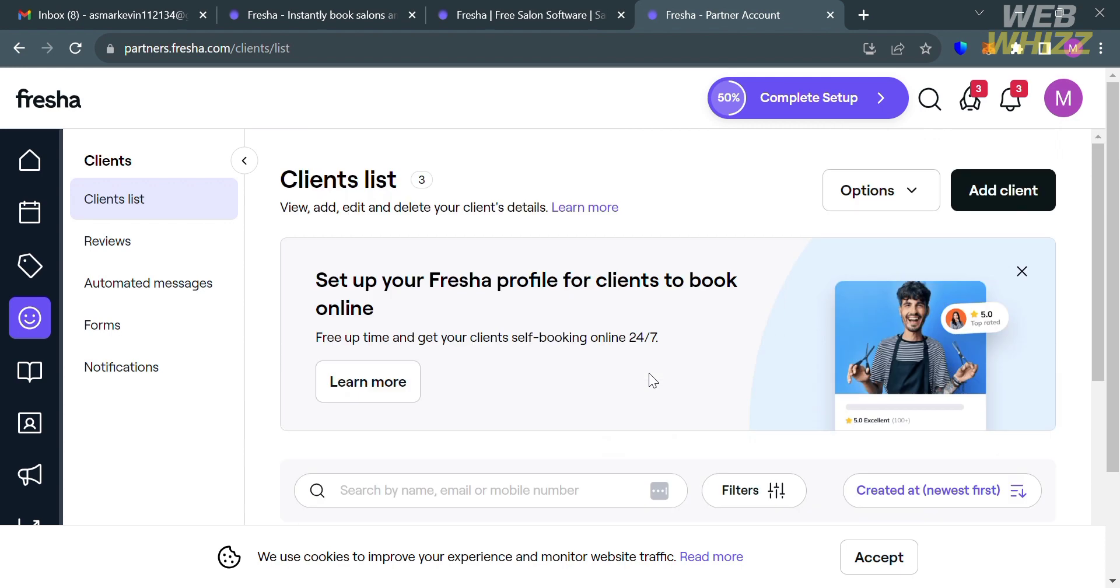
# - Open the form for adding a new client, look through all its sections, and close it without saving
pyautogui.click(1001, 193)
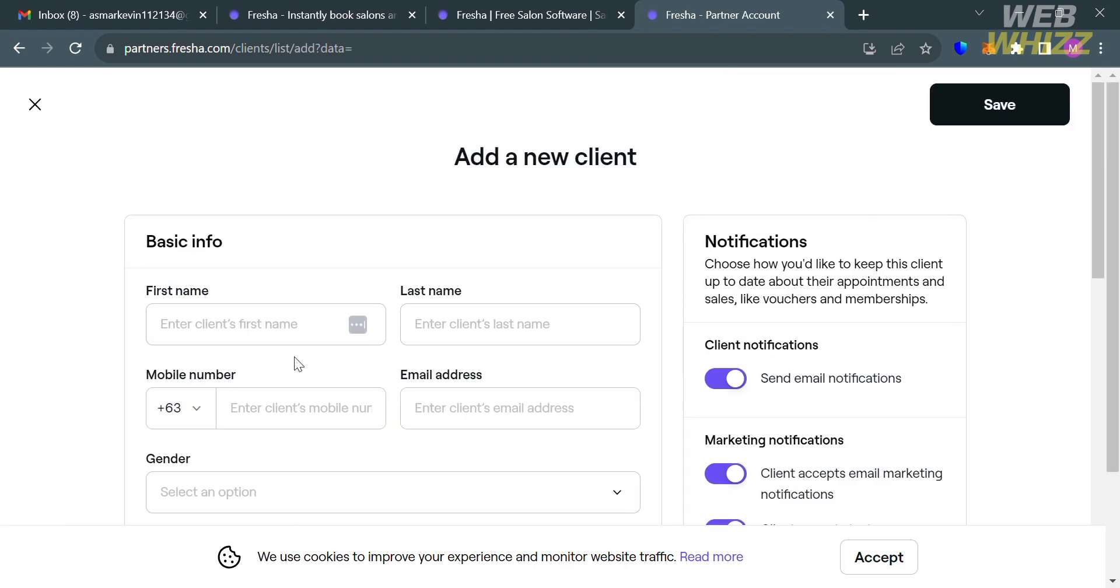
pyautogui.scroll(-2, 265, 351)
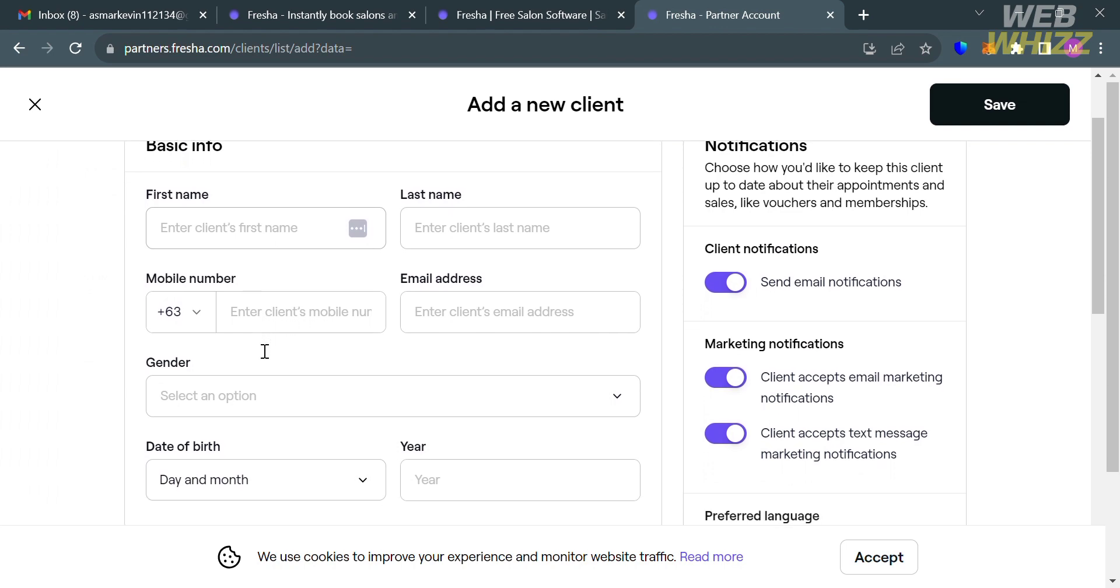
pyautogui.scroll(-8, 265, 351)
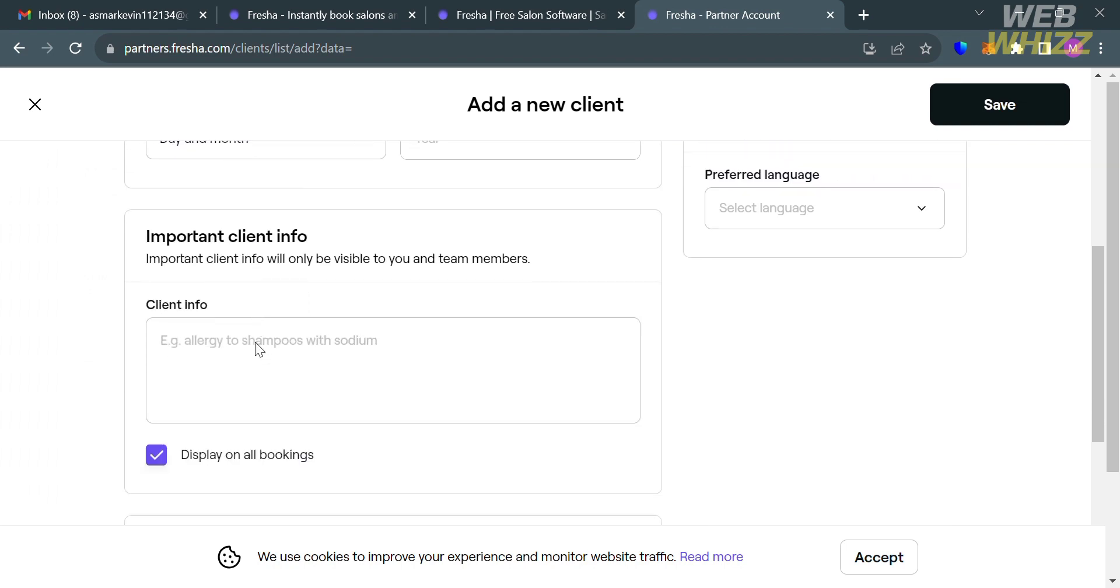
pyautogui.scroll(-4, 262, 350)
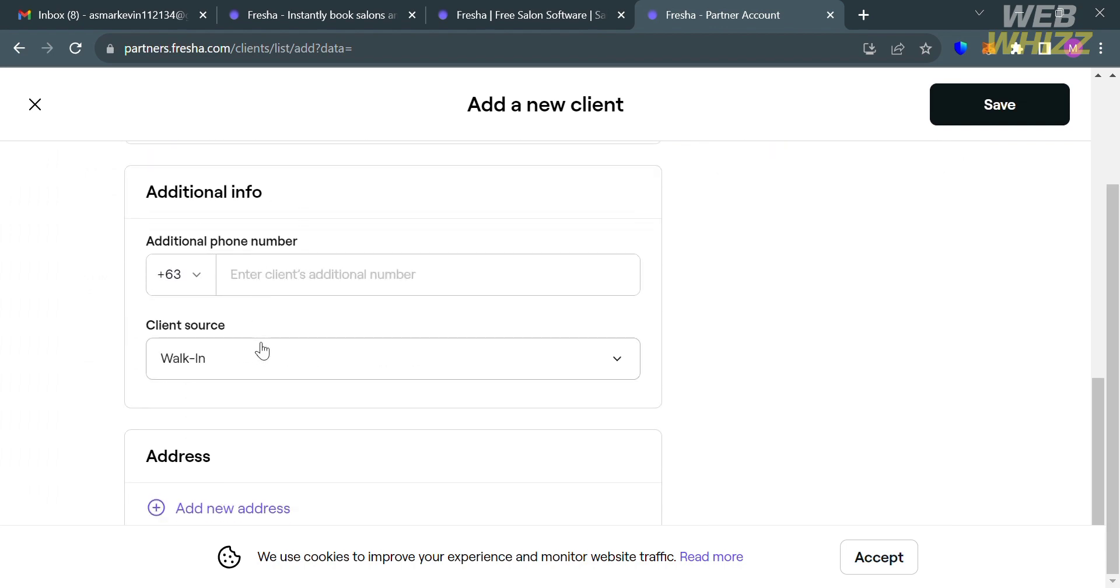
pyautogui.scroll(9, 456, 283)
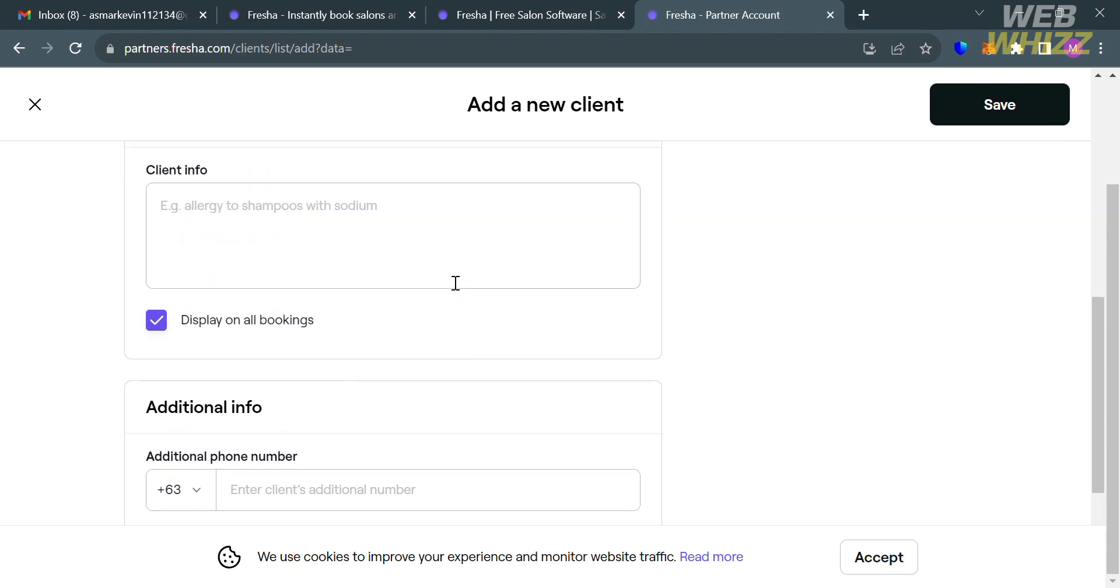
pyautogui.scroll(5, 456, 283)
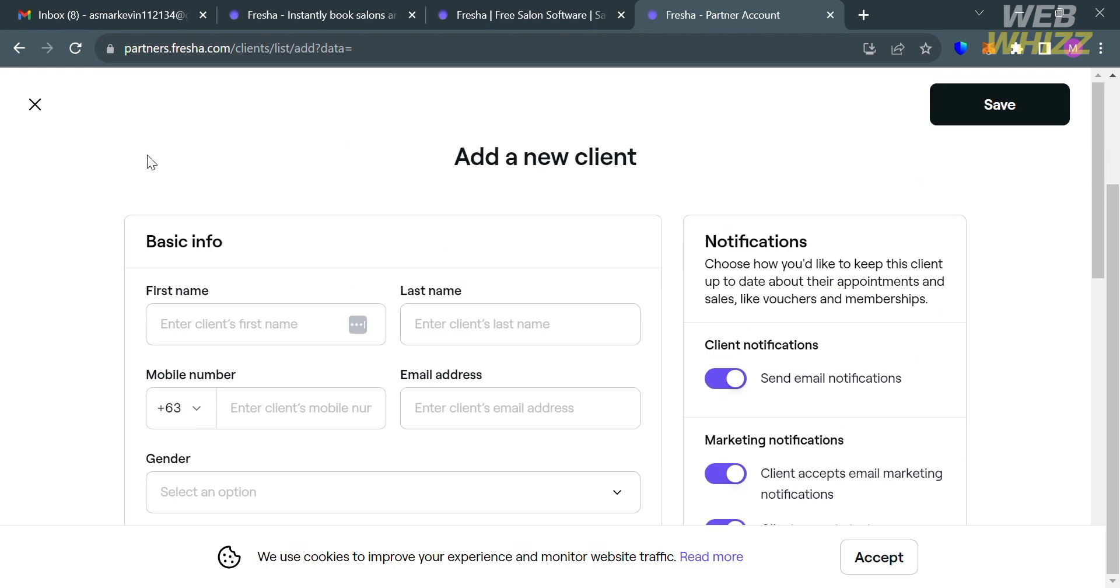
pyautogui.click(49, 109)
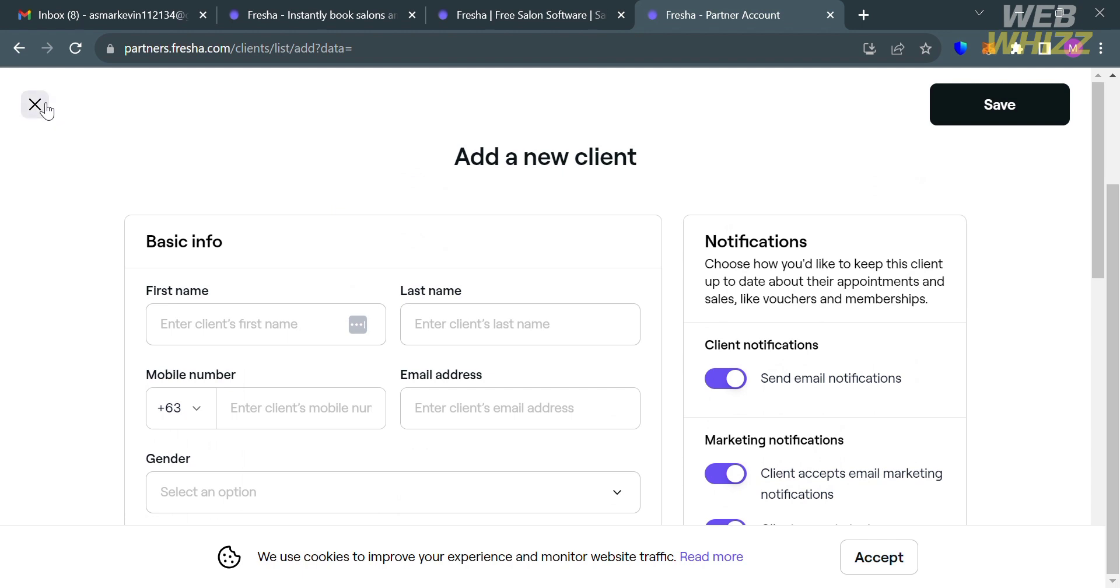
# - Accept the cookie notice and look over the clients area's reviews, forms and notifications pages
pyautogui.click(901, 554)
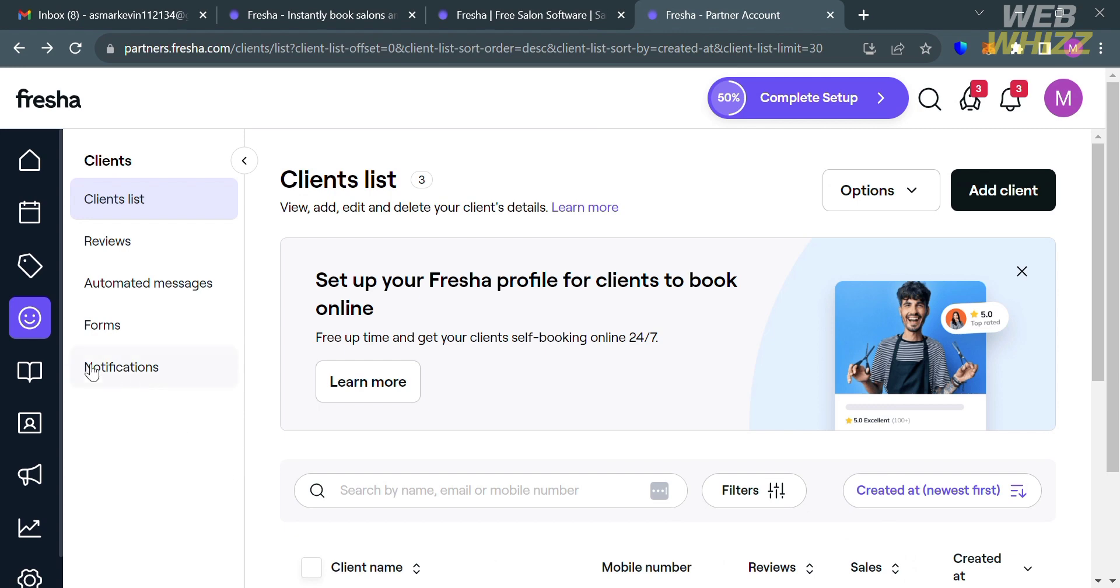
pyautogui.click(171, 239)
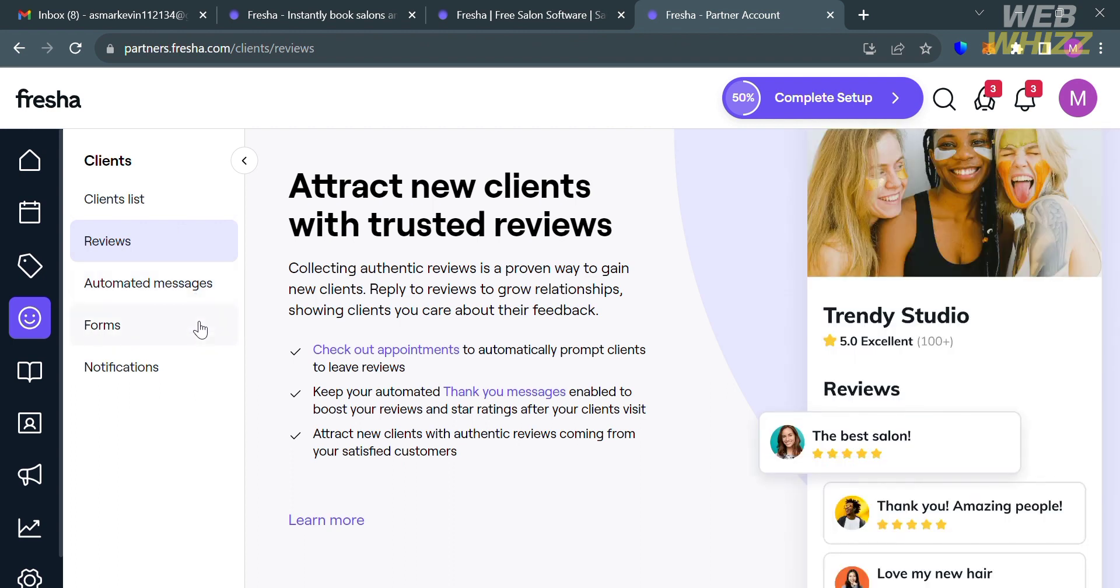
pyautogui.click(198, 327)
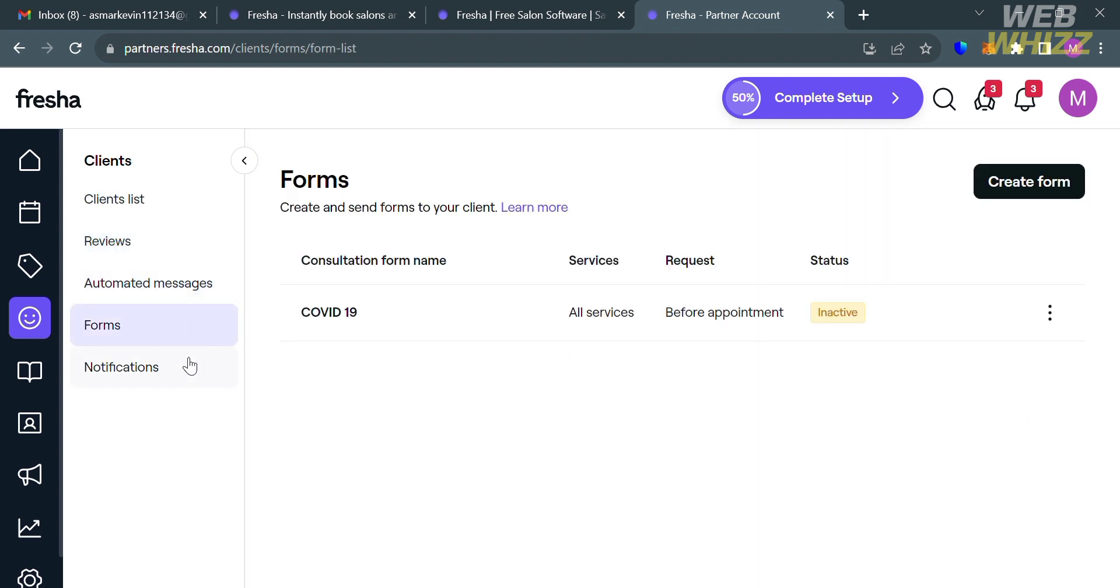
pyautogui.click(190, 366)
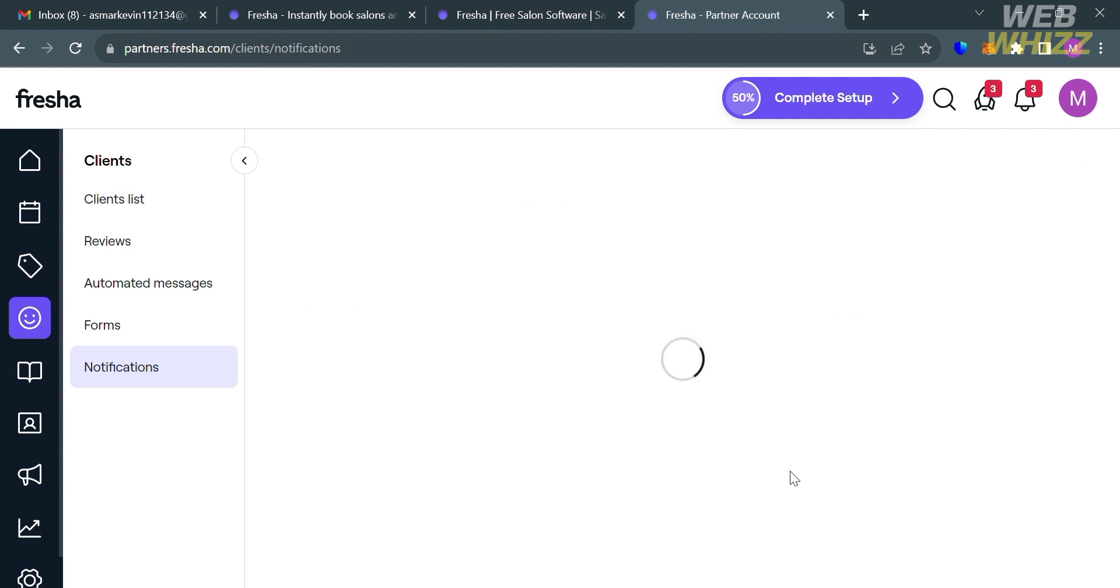
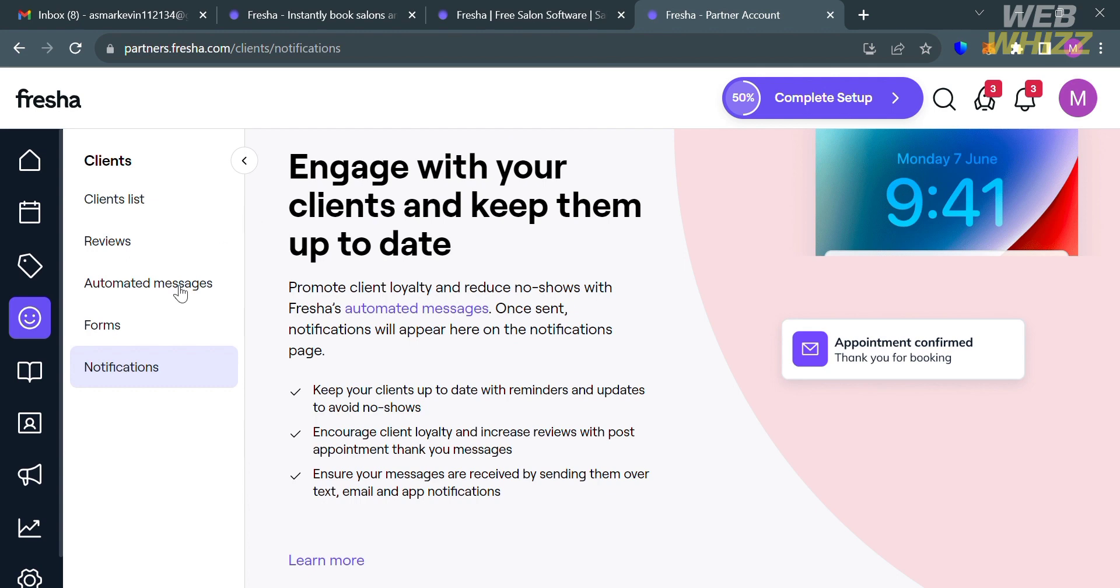
# - Open the catalogue's services menu, look over the Hair & styling category's editable details, and close them unchanged
pyautogui.click(31, 371)
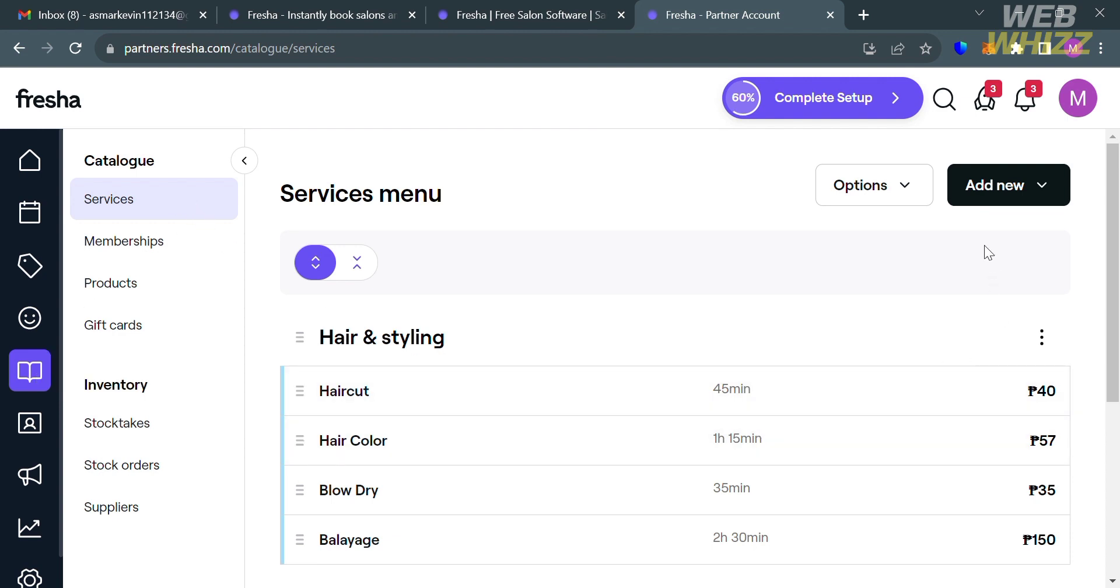
pyautogui.scroll(-3, 771, 458)
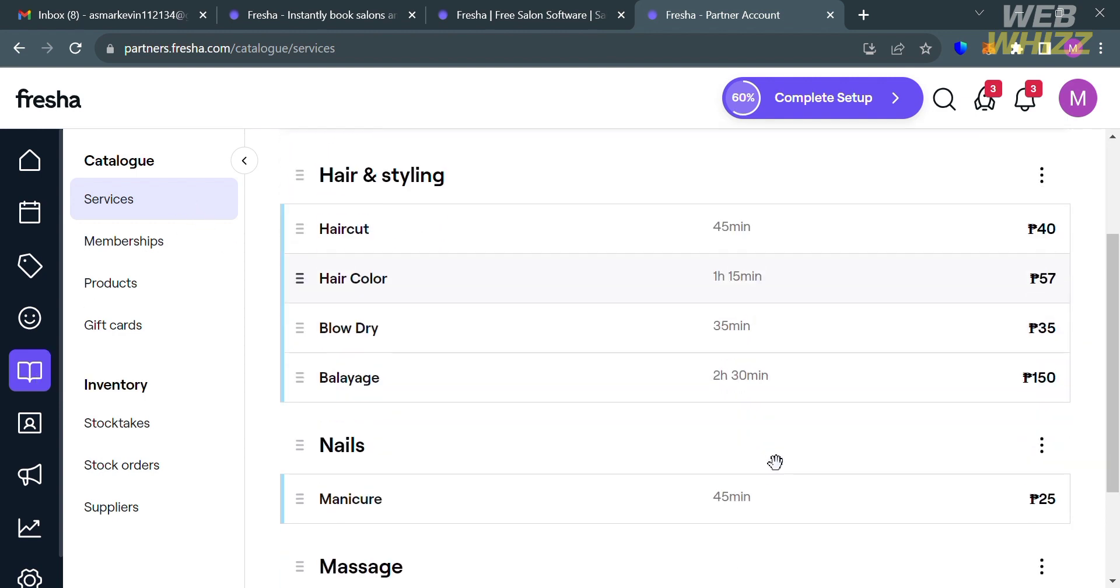
pyautogui.click(1044, 188)
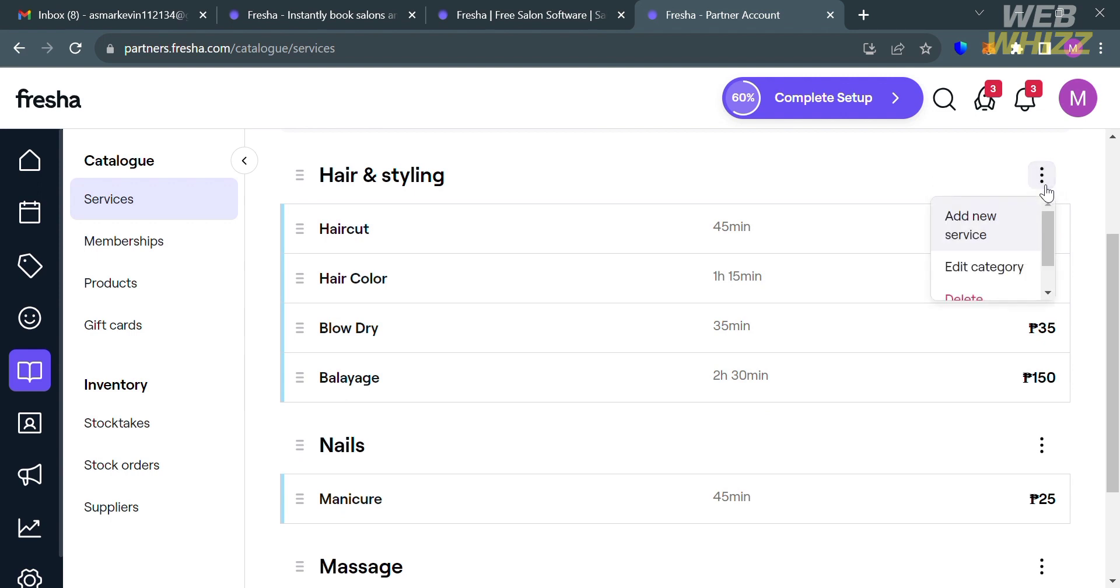
pyautogui.click(1013, 268)
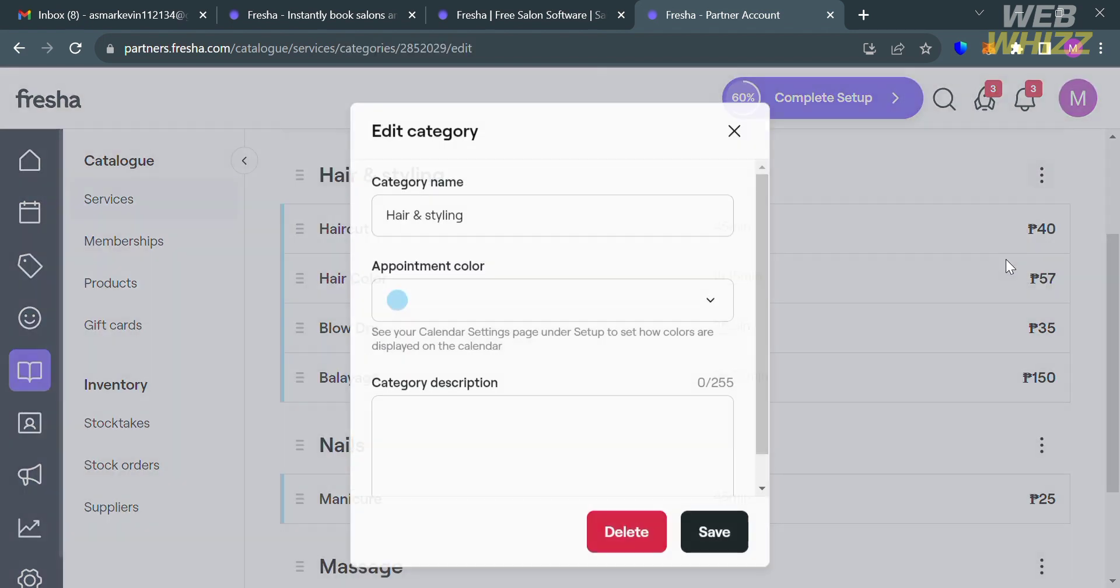
pyautogui.scroll(-1, 600, 346)
pyautogui.scroll(1, 601, 345)
pyautogui.click(727, 124)
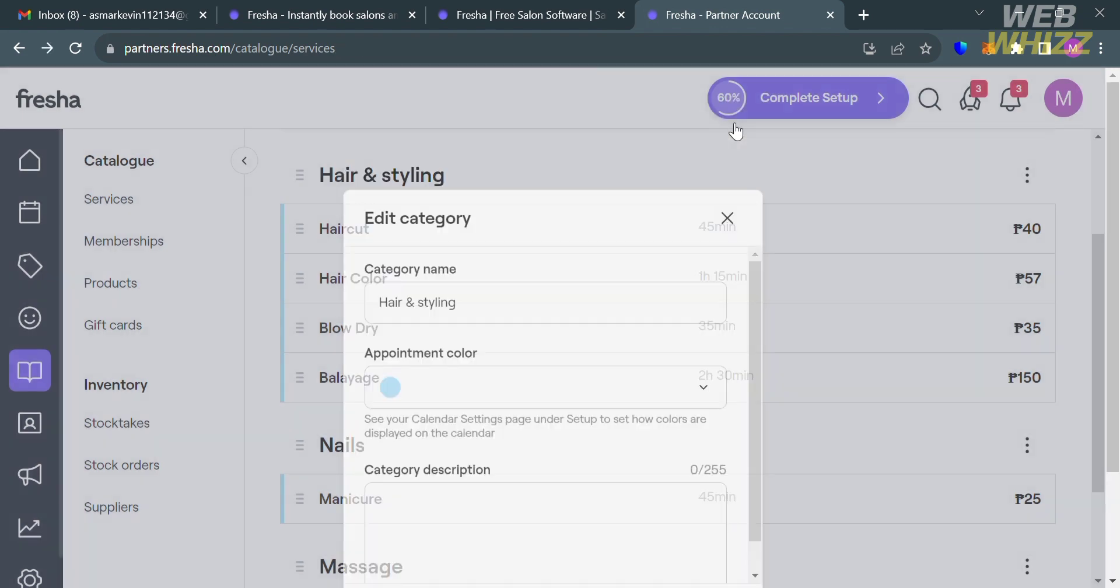
# - Open the Haircut service for editing and look through its basic info, online booking, team and commission settings
pyautogui.click(302, 243)
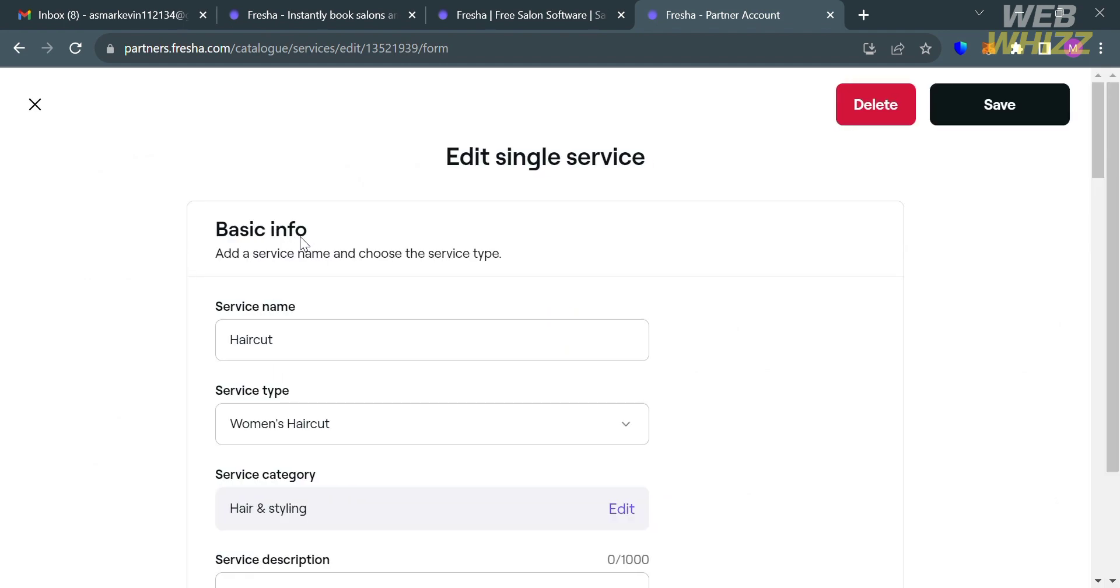
pyautogui.scroll(-2, 474, 391)
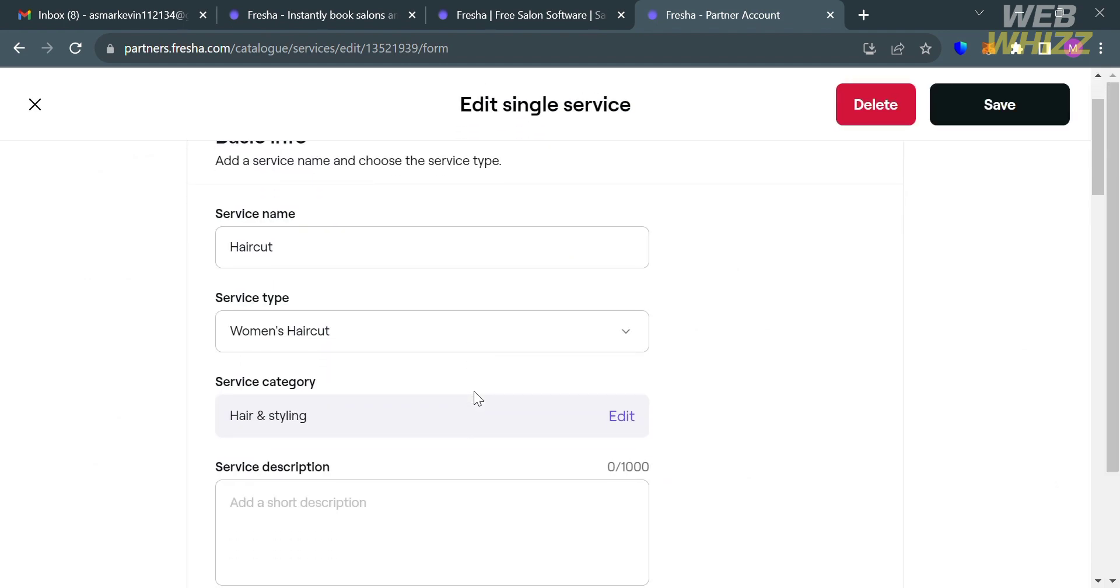
pyautogui.scroll(-3, 474, 391)
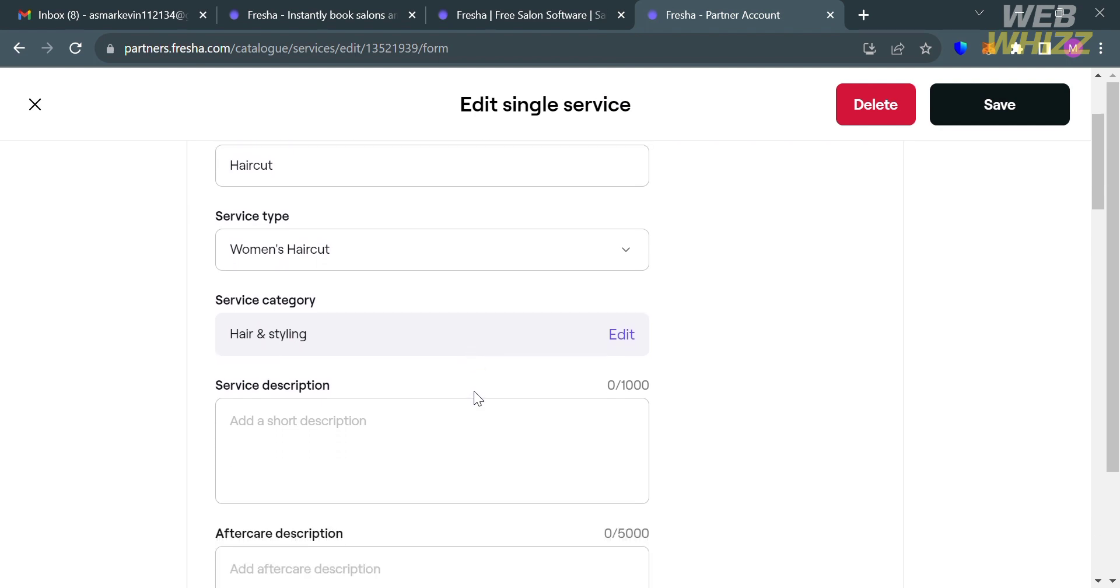
pyautogui.click(458, 346)
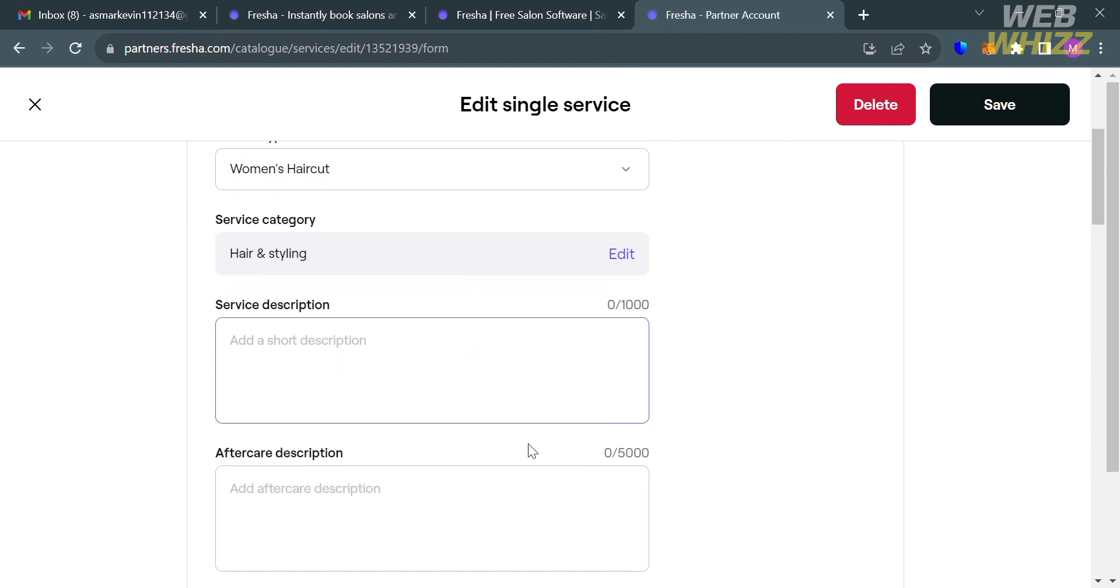
pyautogui.click(700, 473)
pyautogui.scroll(-5, 699, 473)
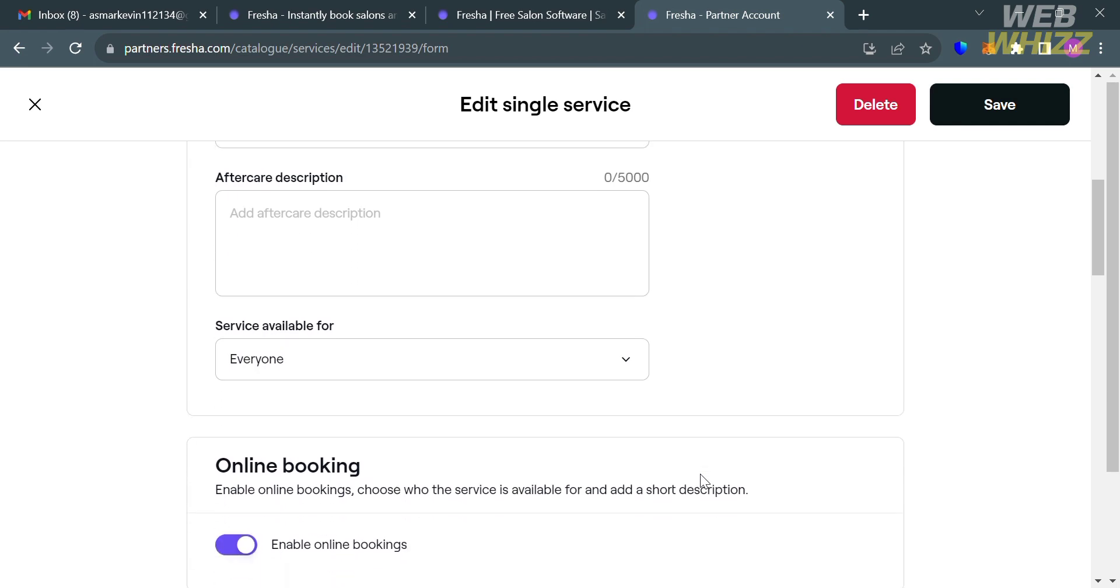
pyautogui.scroll(-4, 466, 380)
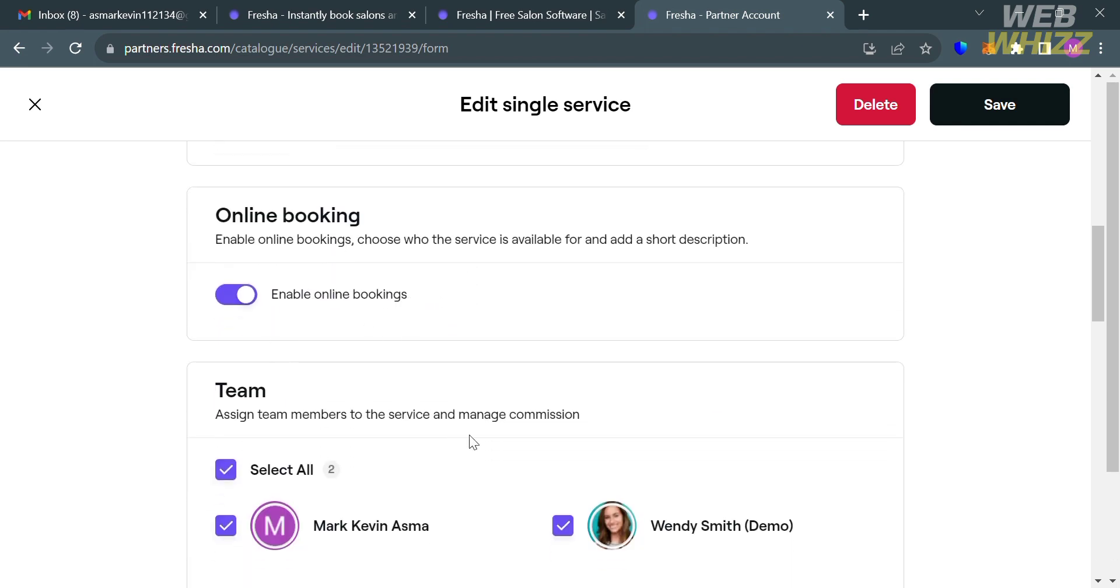
pyautogui.scroll(-7, 457, 432)
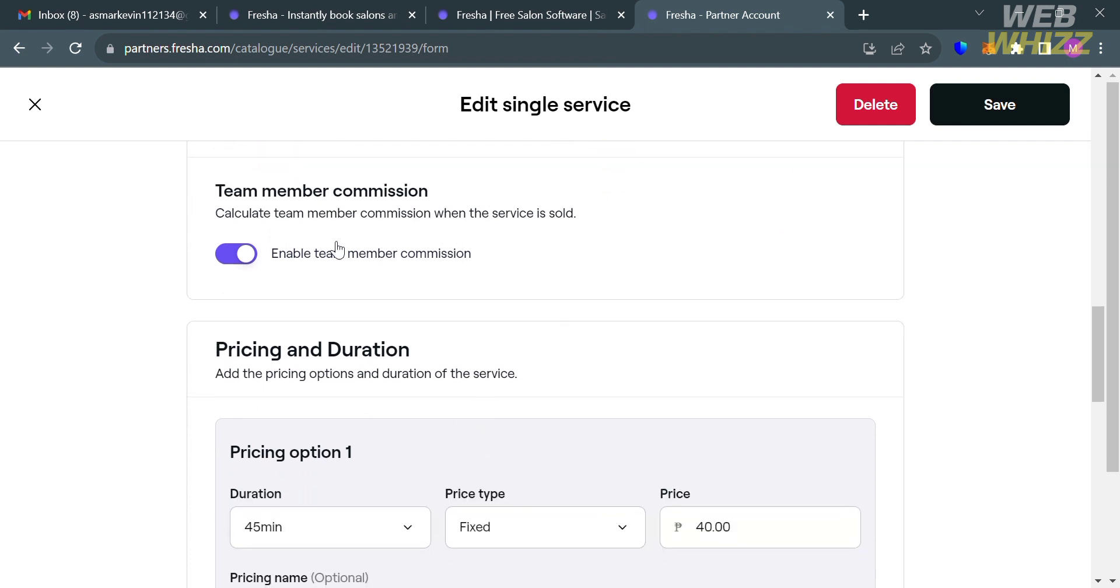
# - Set the Haircut service's duration to 1h and its price to 2000 in pricing option 1
pyautogui.scroll(-3, 451, 470)
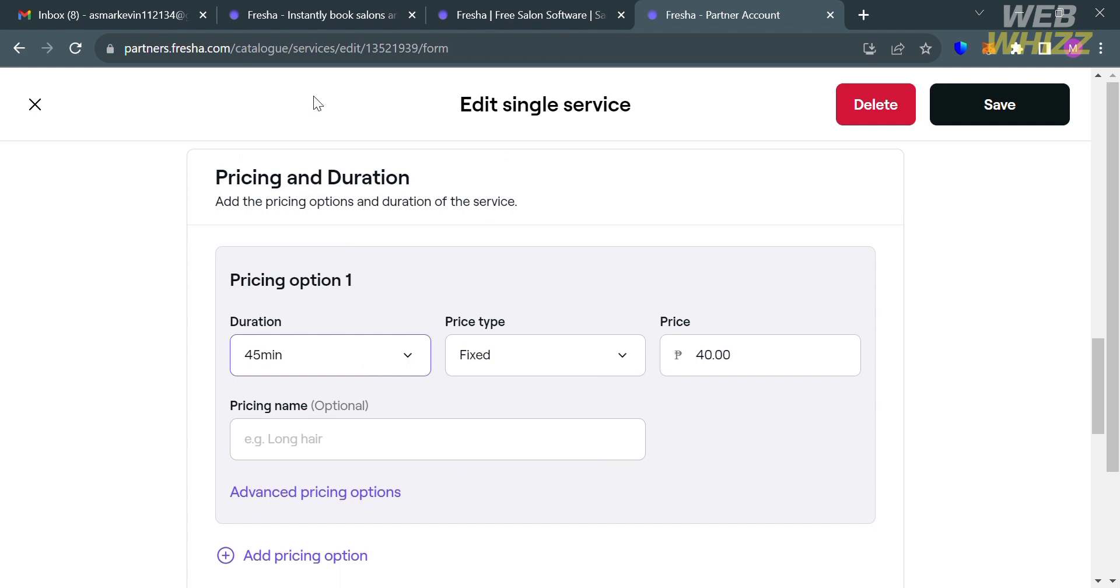
pyautogui.press('Down')
pyautogui.press('Down')
pyautogui.press('Down')
pyautogui.click(738, 371)
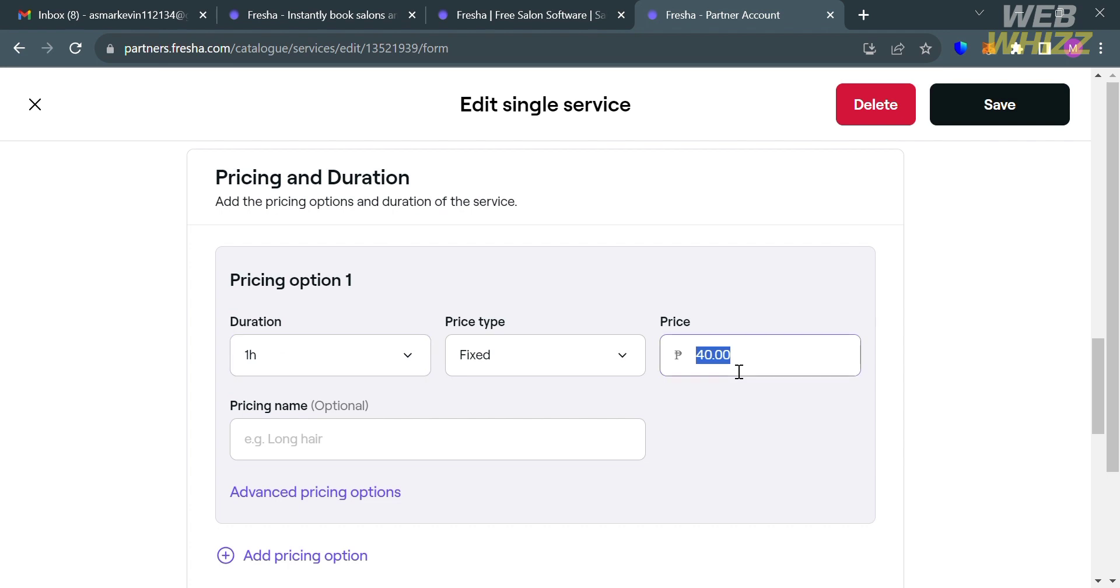
pyautogui.write('2000')
# - Enter Default as the pricing name of the Haircut service's first pricing option
pyautogui.click(357, 450)
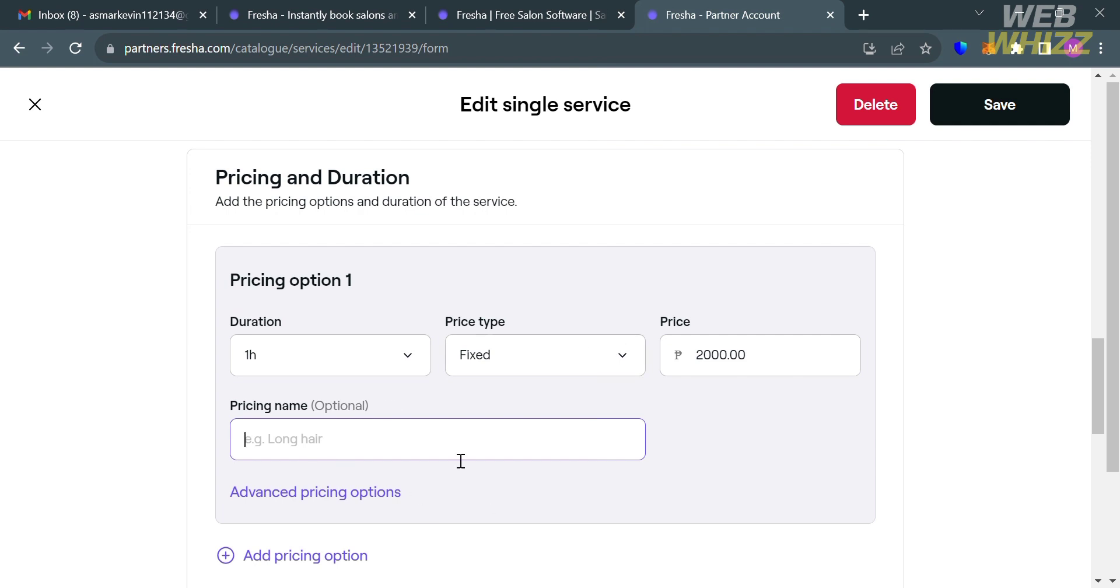
pyautogui.write('Deaful')
pyautogui.write('t')
pyautogui.press('BackSpace')
pyautogui.press('BackSpace')
pyautogui.press('BackSpace')
pyautogui.press('BackSpace')
pyautogui.write('fault')
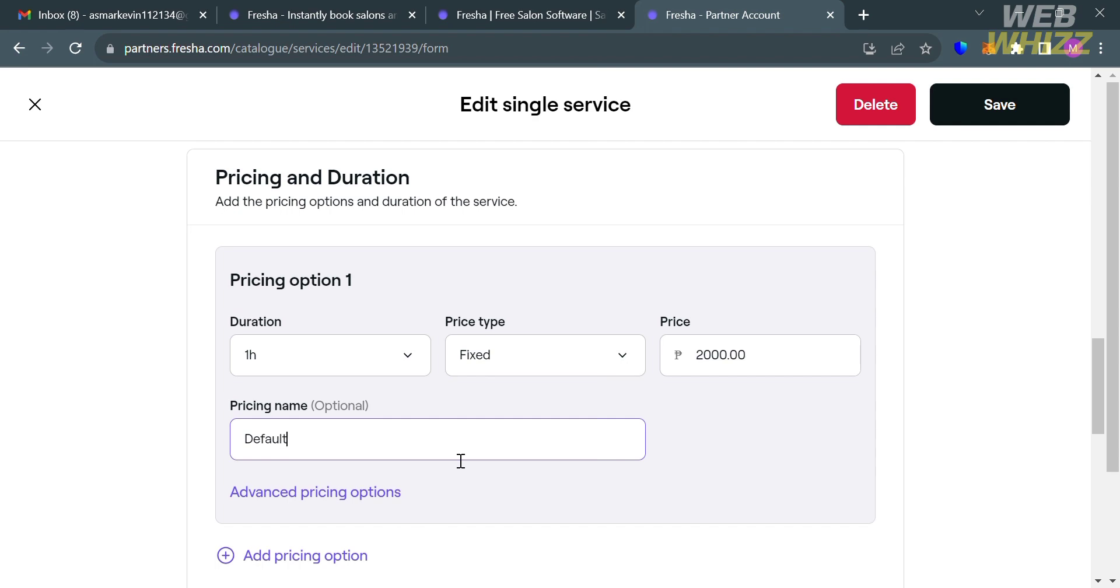
# - Look over the advanced pricing options by team member and close them without changes
pyautogui.press('Tab')
pyautogui.press('Return')
pyautogui.scroll(-2, 533, 495)
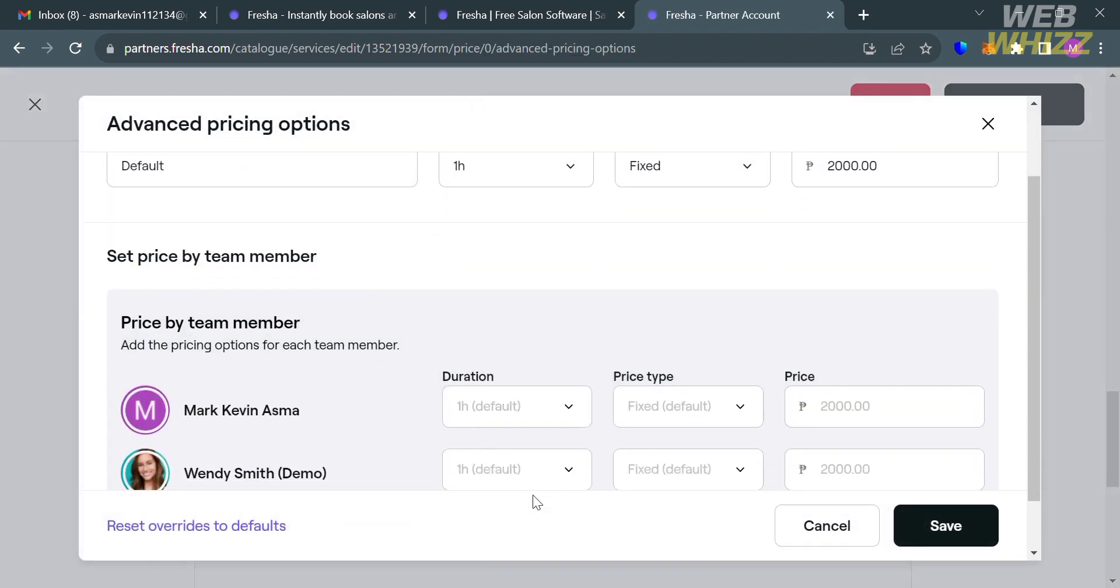
pyautogui.click(988, 126)
# - Review the Haircut service's extra time and notification settings, and save the service
pyautogui.scroll(-7, 474, 513)
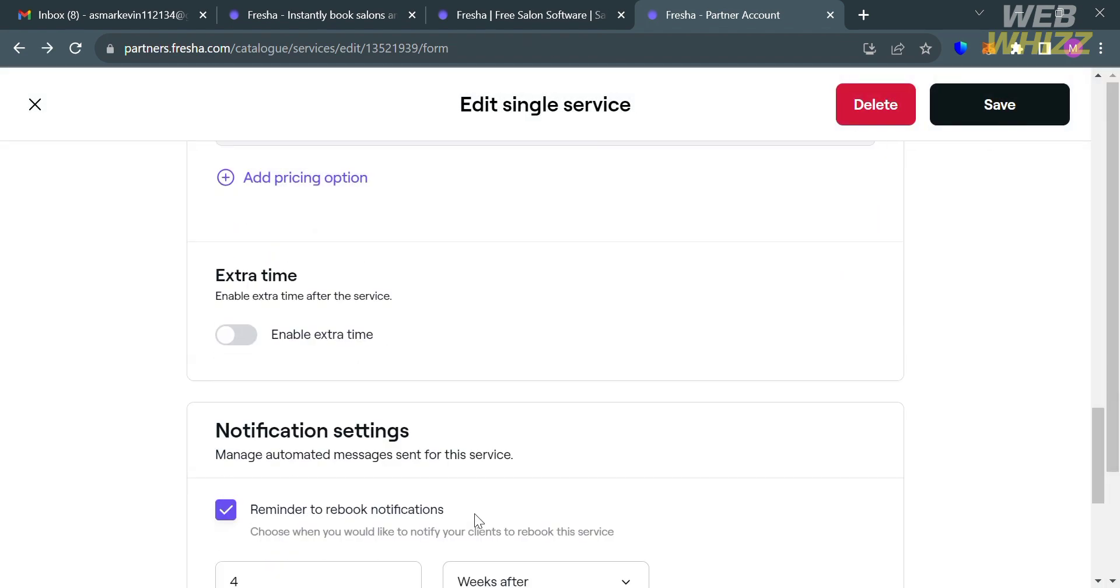
pyautogui.scroll(5, 474, 513)
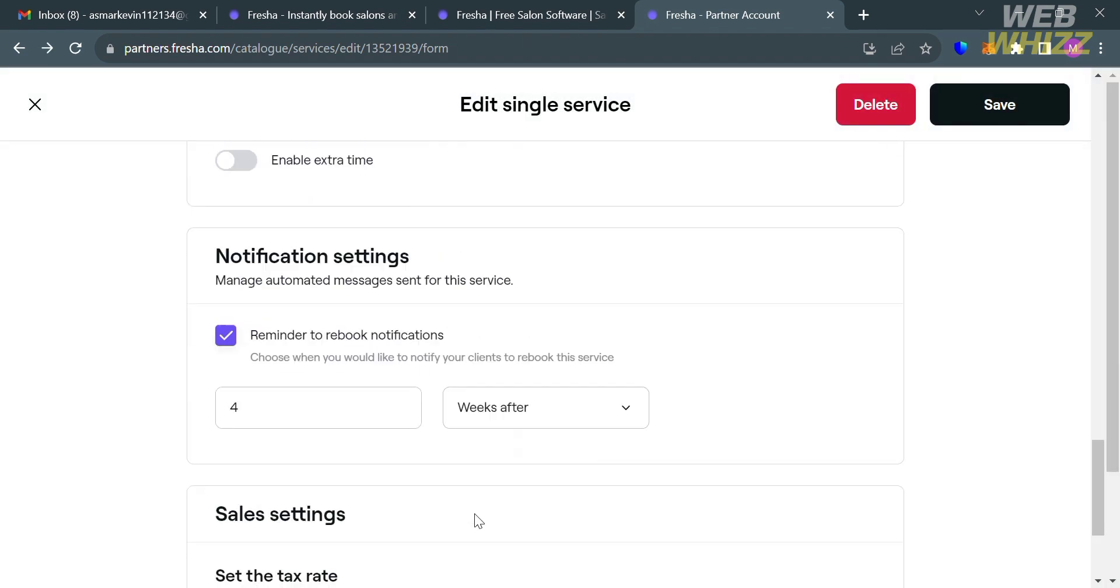
pyautogui.click(1044, 118)
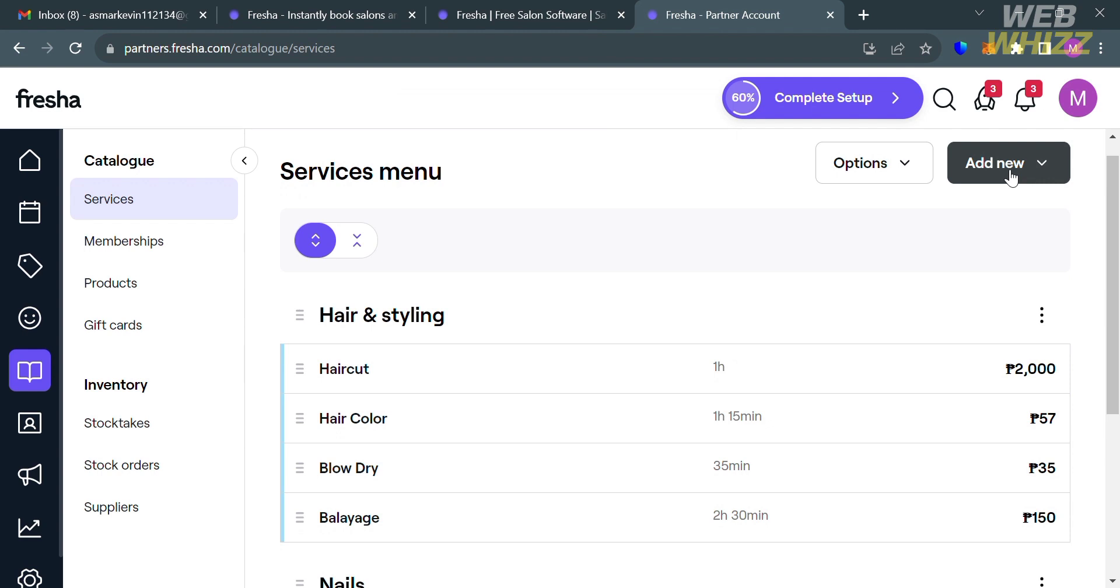
# - Check the choices for adding to the services menu, and open the online booking marketplace profile page
pyautogui.click(1009, 175)
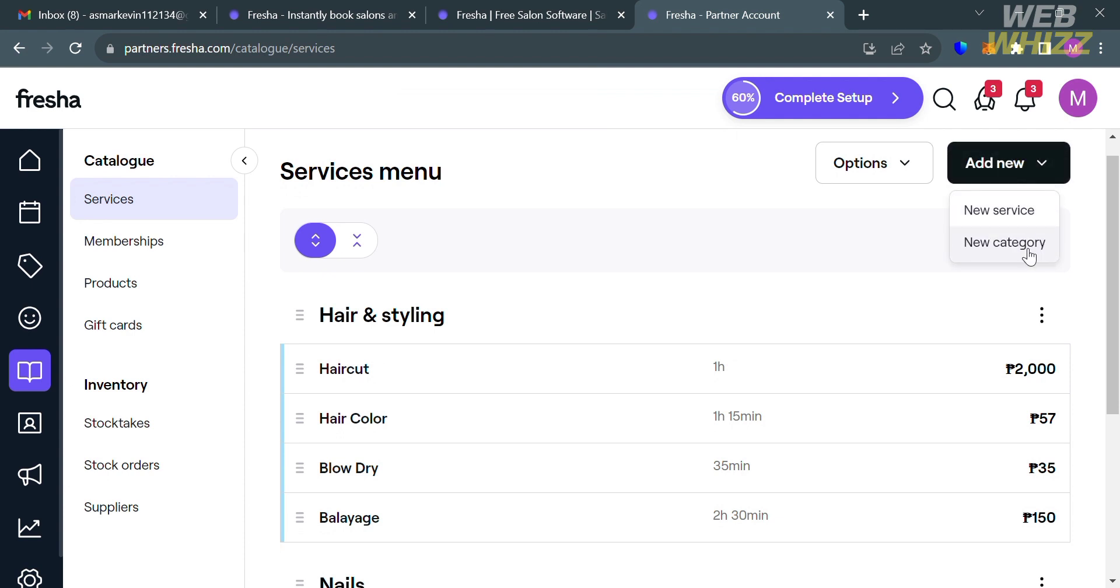
pyautogui.click(902, 252)
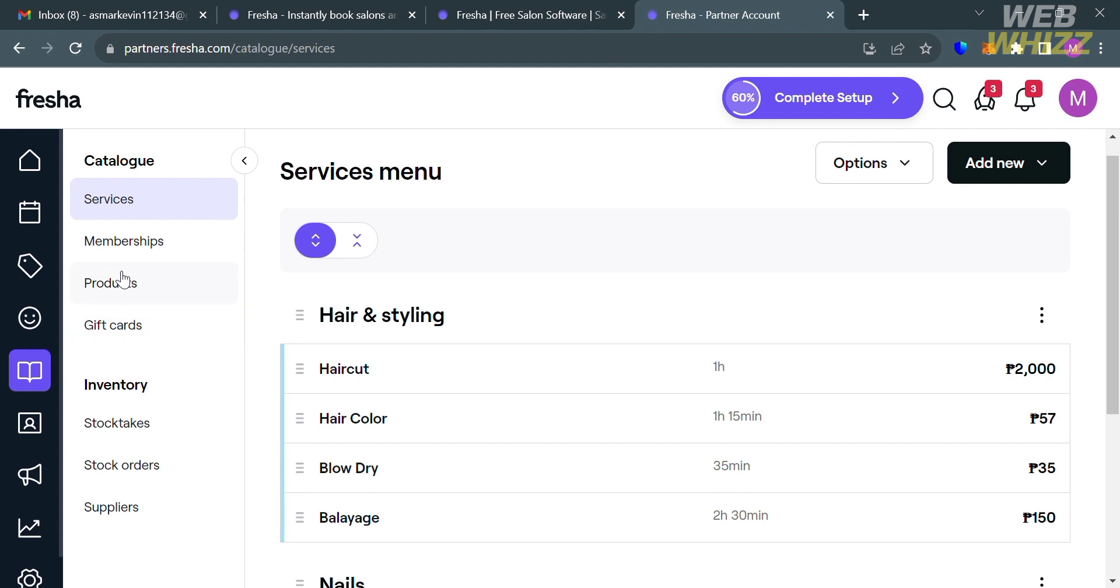
pyautogui.click(41, 437)
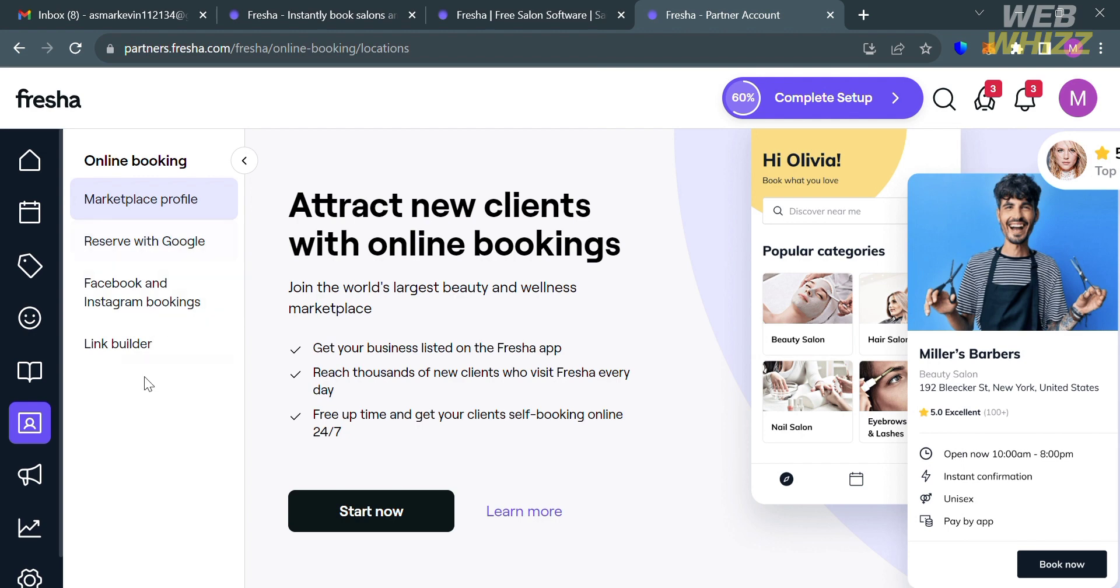
# - View the online booking link builder, and open the promotional deals page
pyautogui.click(135, 349)
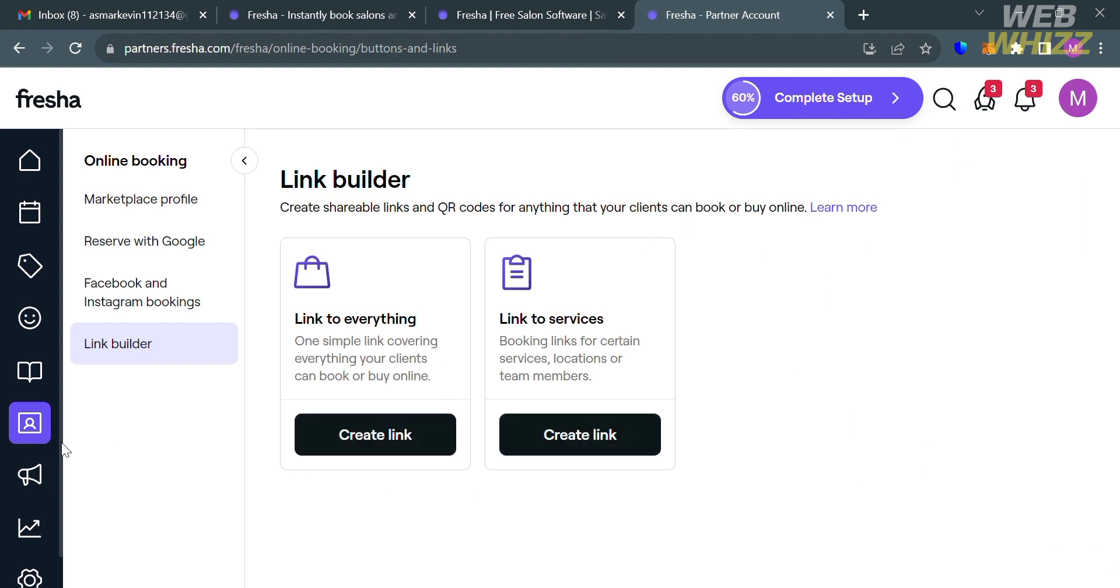
pyautogui.click(32, 478)
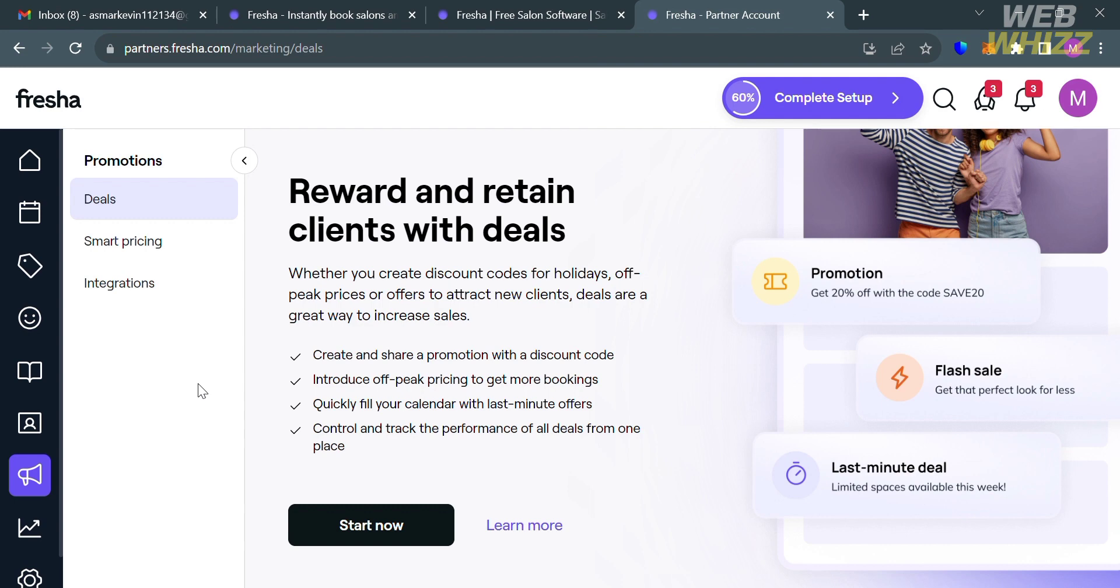
# - Open reporting and analytics and look through the list of all available reports
pyautogui.click(44, 522)
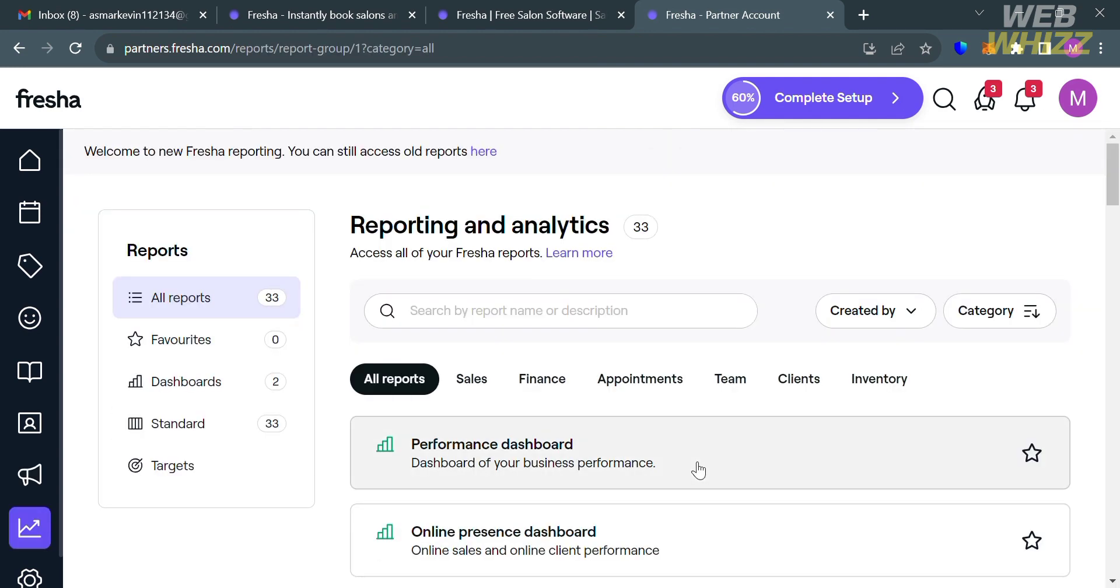
pyautogui.scroll(-1, 697, 467)
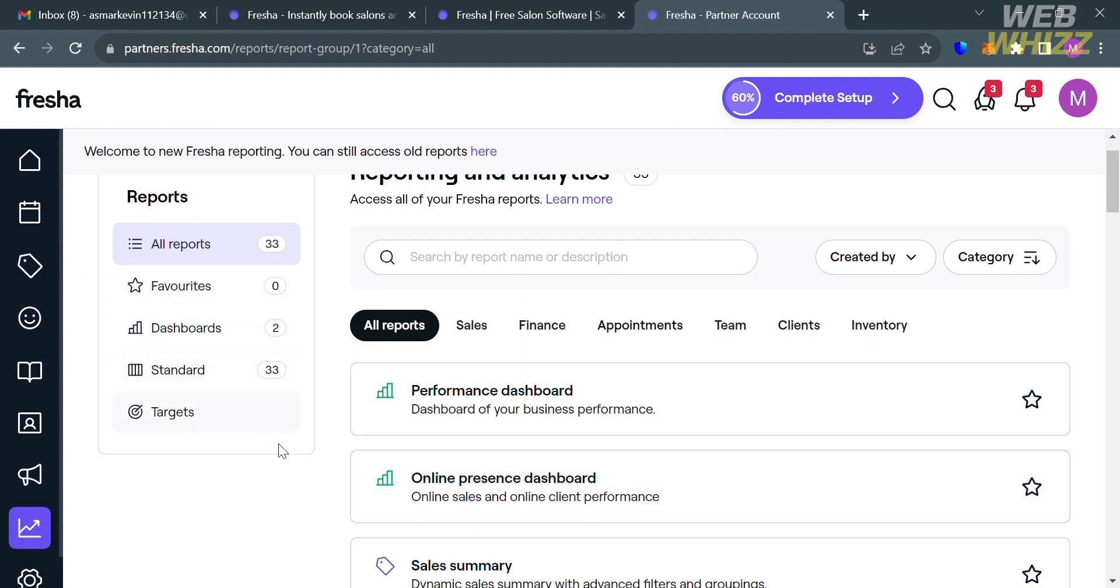
pyautogui.scroll(-6, 678, 387)
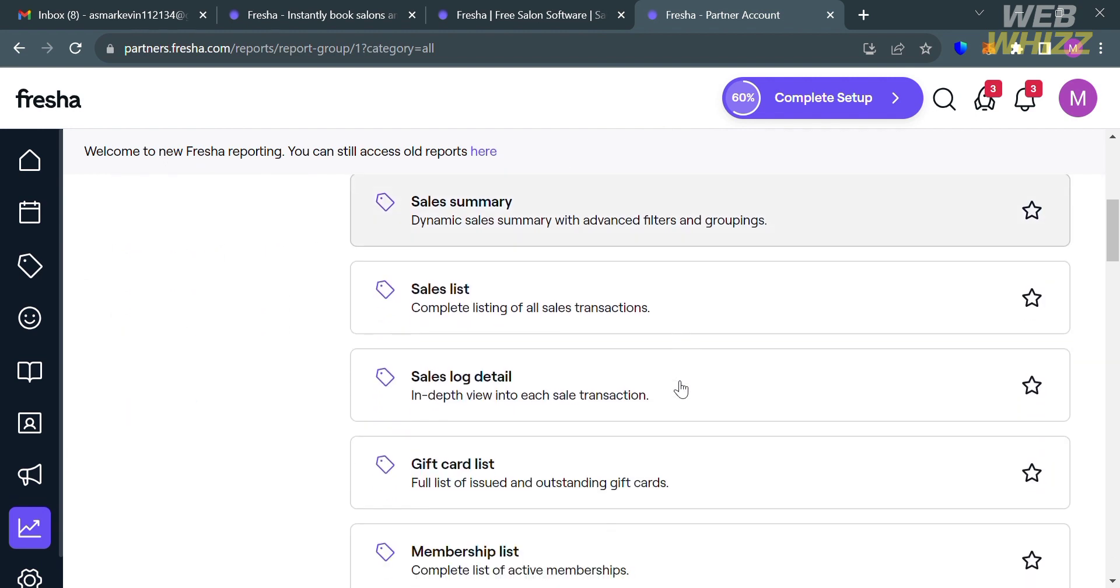
pyautogui.scroll(-10, 678, 387)
# - Review the account, client, services, sales and team options in the business settings, and return to the home dashboard
pyautogui.click(32, 576)
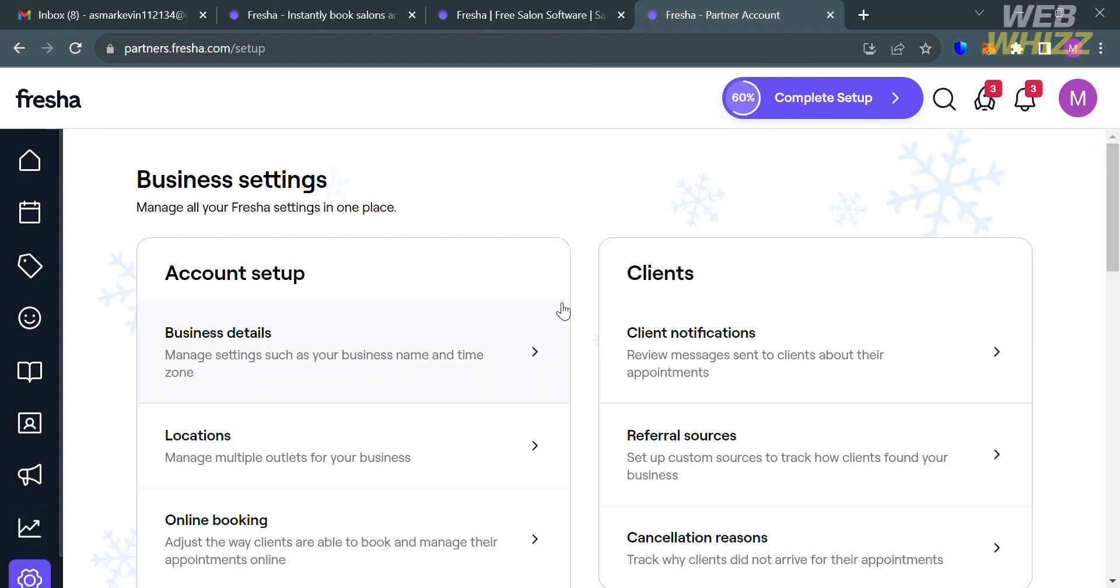
pyautogui.scroll(-4, 564, 310)
pyautogui.scroll(3, 562, 310)
pyautogui.scroll(-10, 562, 310)
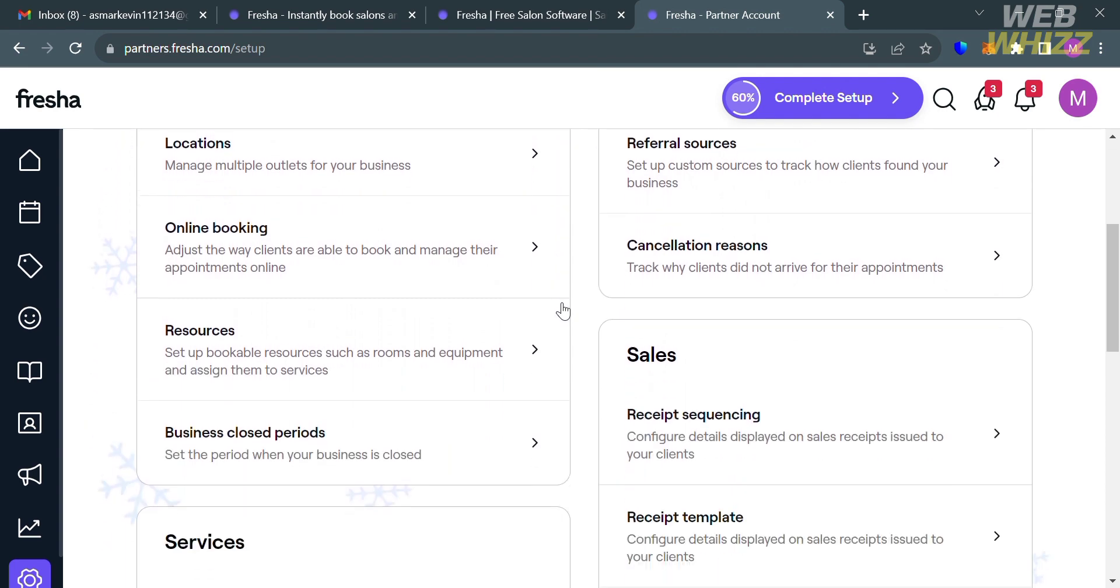
pyautogui.scroll(-7, 563, 310)
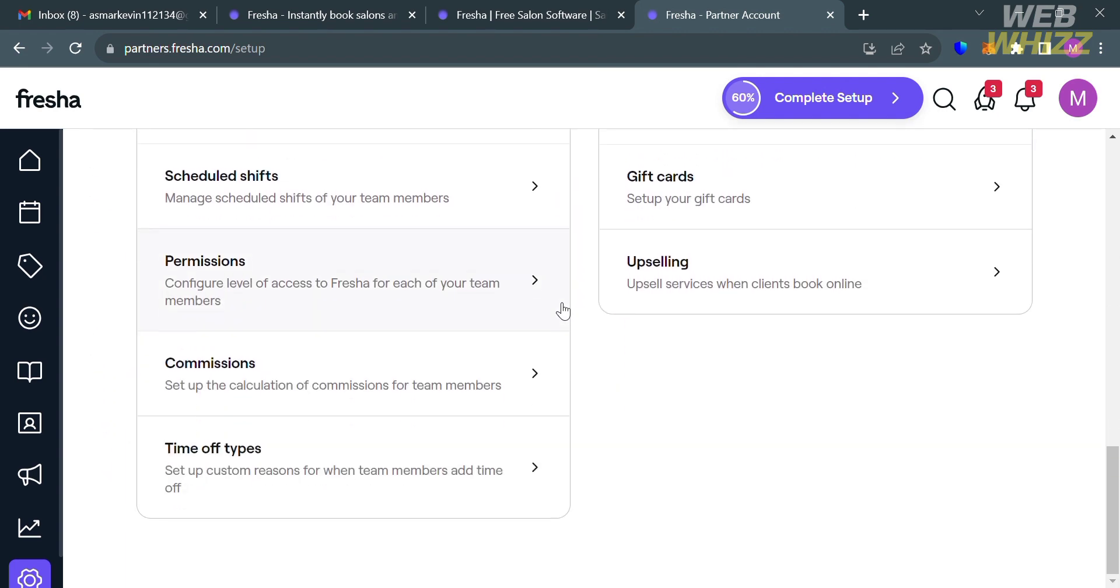
pyautogui.scroll(3, 494, 369)
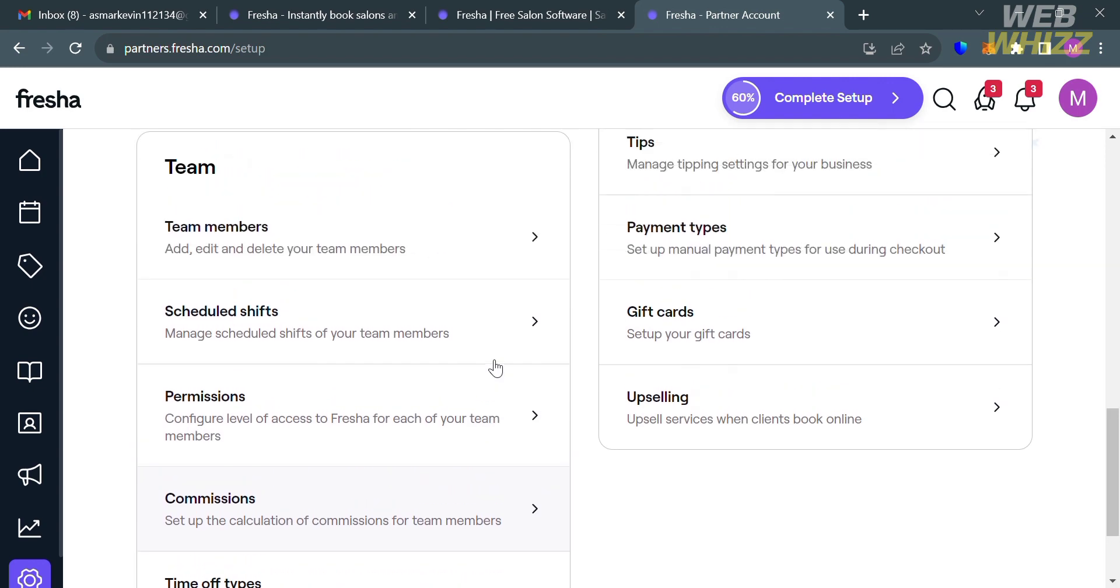
pyautogui.scroll(18, 495, 368)
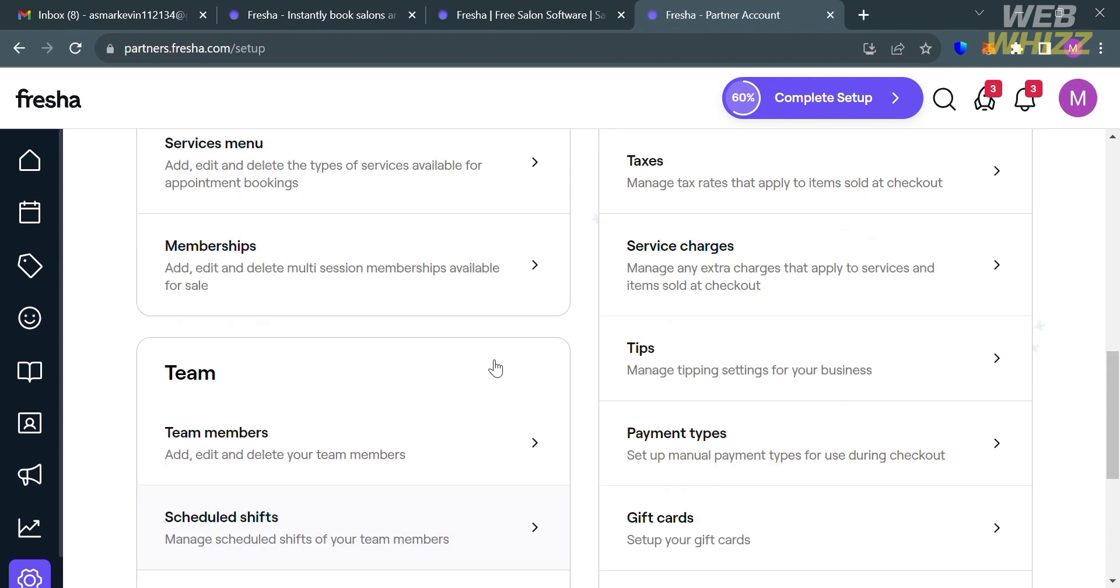
pyautogui.click(30, 159)
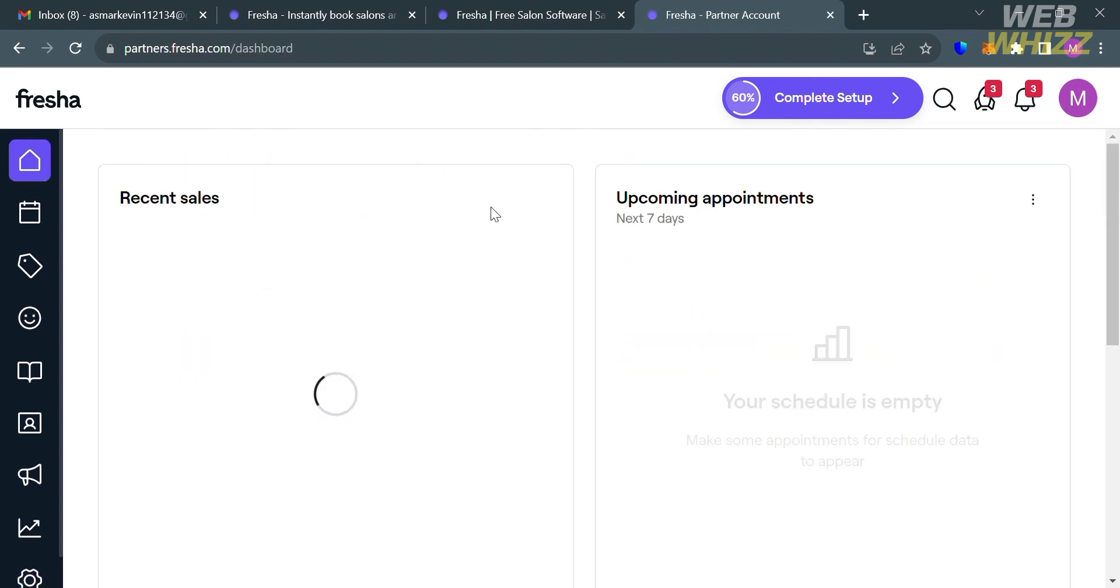